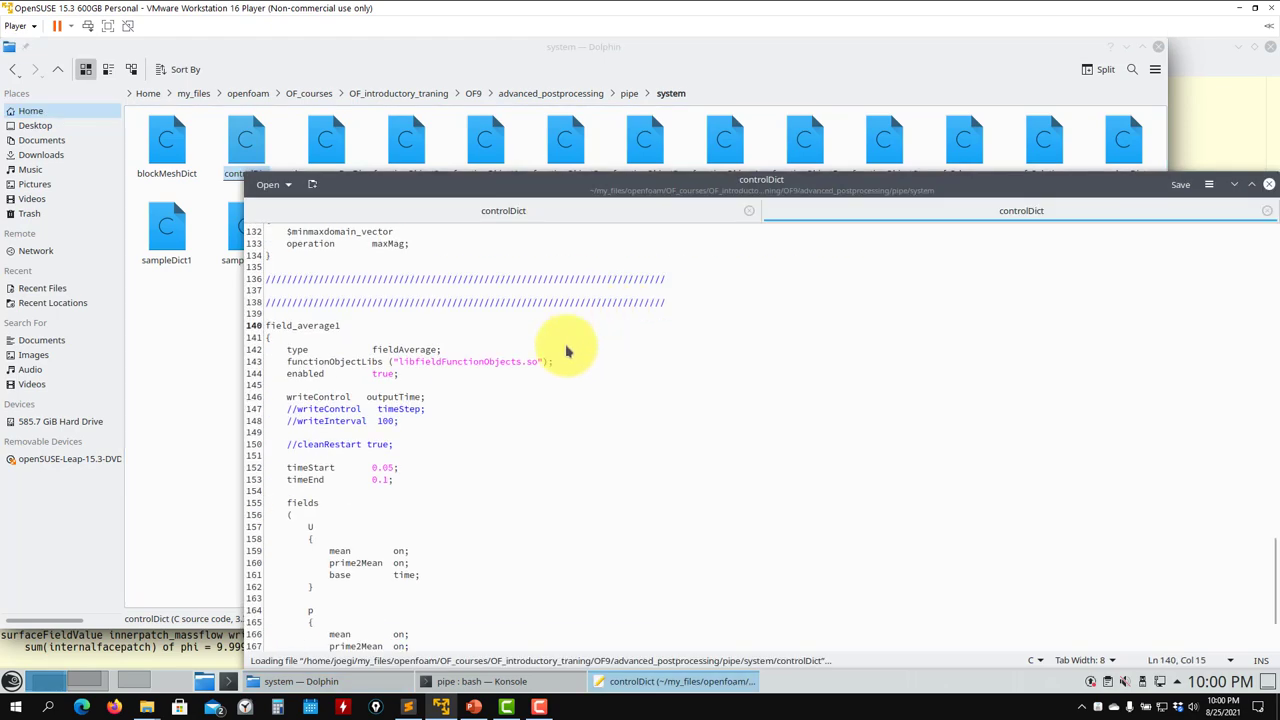
Look over controlDict, then open functionObject0 through functionObject6 as Kate tabs
{"action": "scroll", "coordinate": [548, 380], "scroll_direction": "up", "scroll_amount": 20}
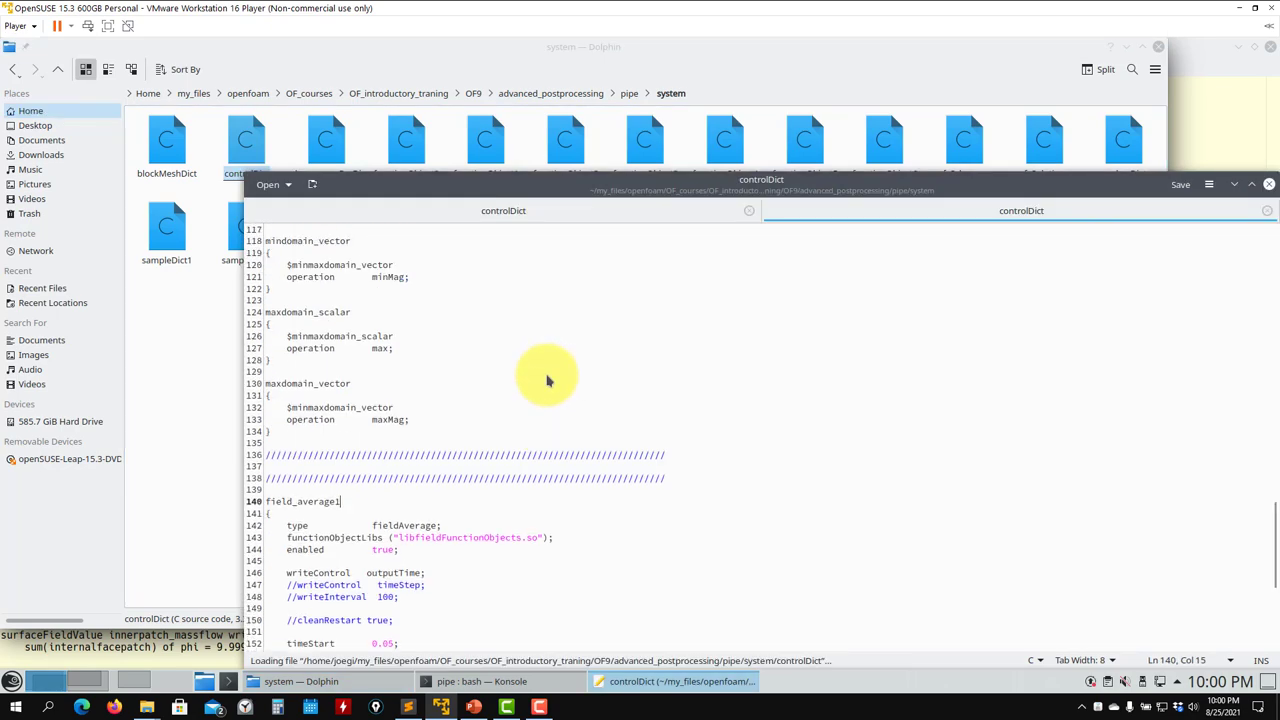
{"action": "scroll", "coordinate": [548, 380], "scroll_direction": "up", "scroll_amount": 9}
{"action": "scroll", "coordinate": [548, 380], "scroll_direction": "down", "scroll_amount": 20}
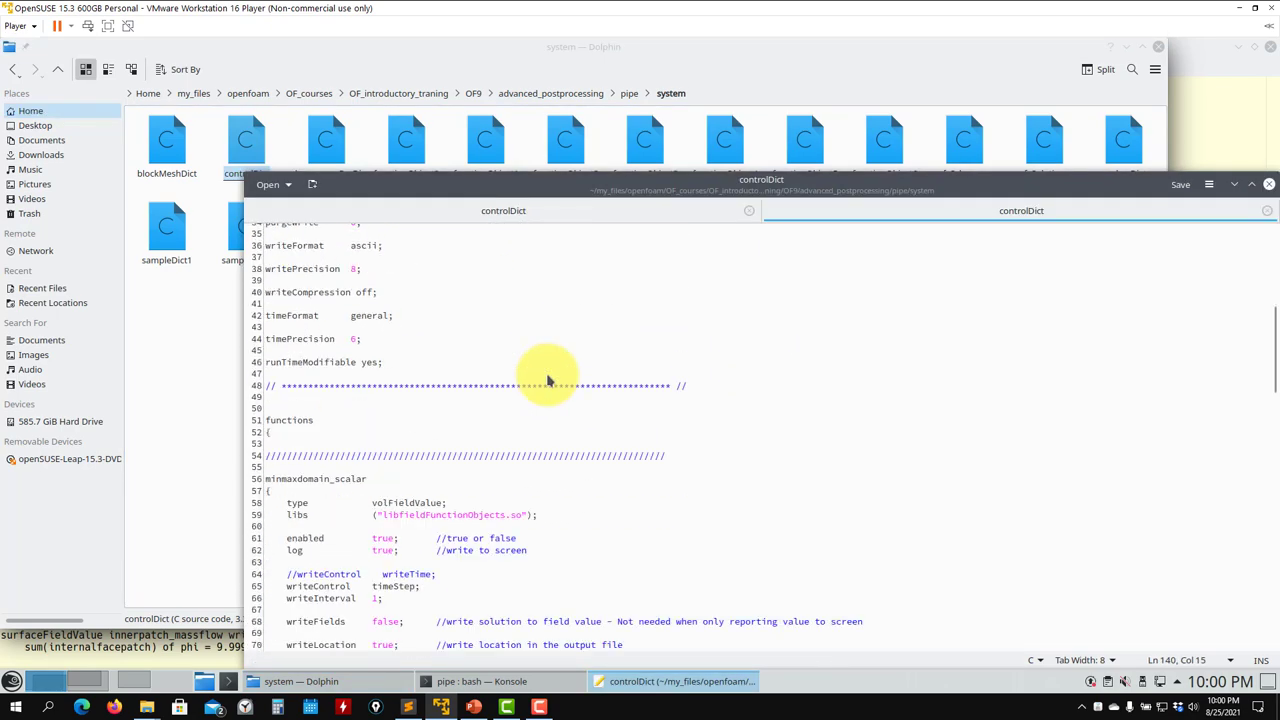
{"action": "scroll", "coordinate": [548, 380], "scroll_direction": "down", "scroll_amount": 20}
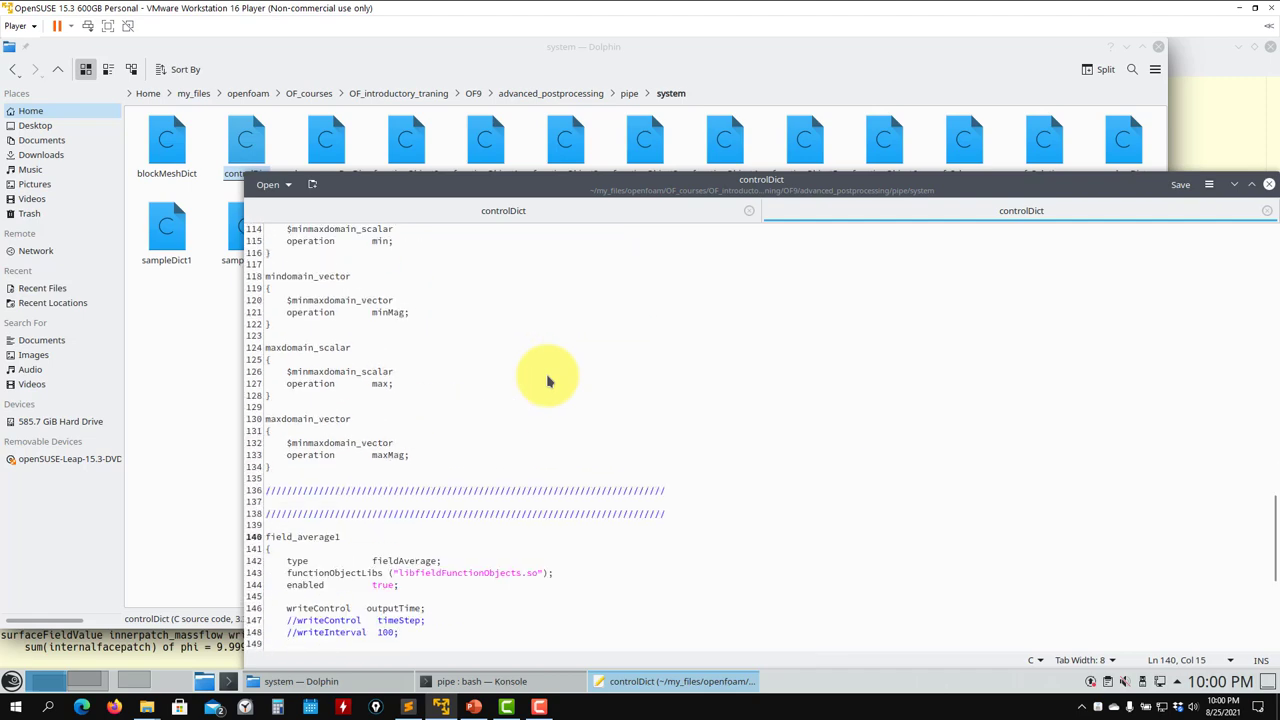
{"action": "scroll", "coordinate": [548, 380], "scroll_direction": "down", "scroll_amount": 5}
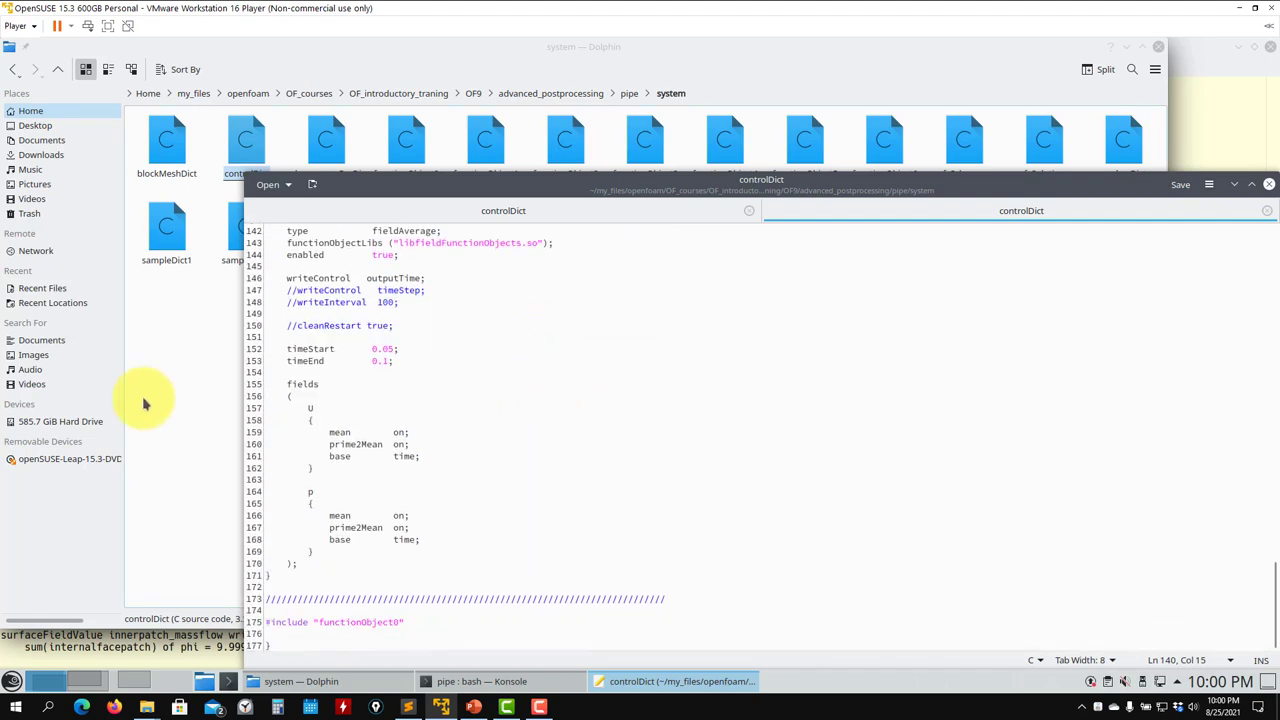
{"action": "left_click", "coordinate": [175, 398]}
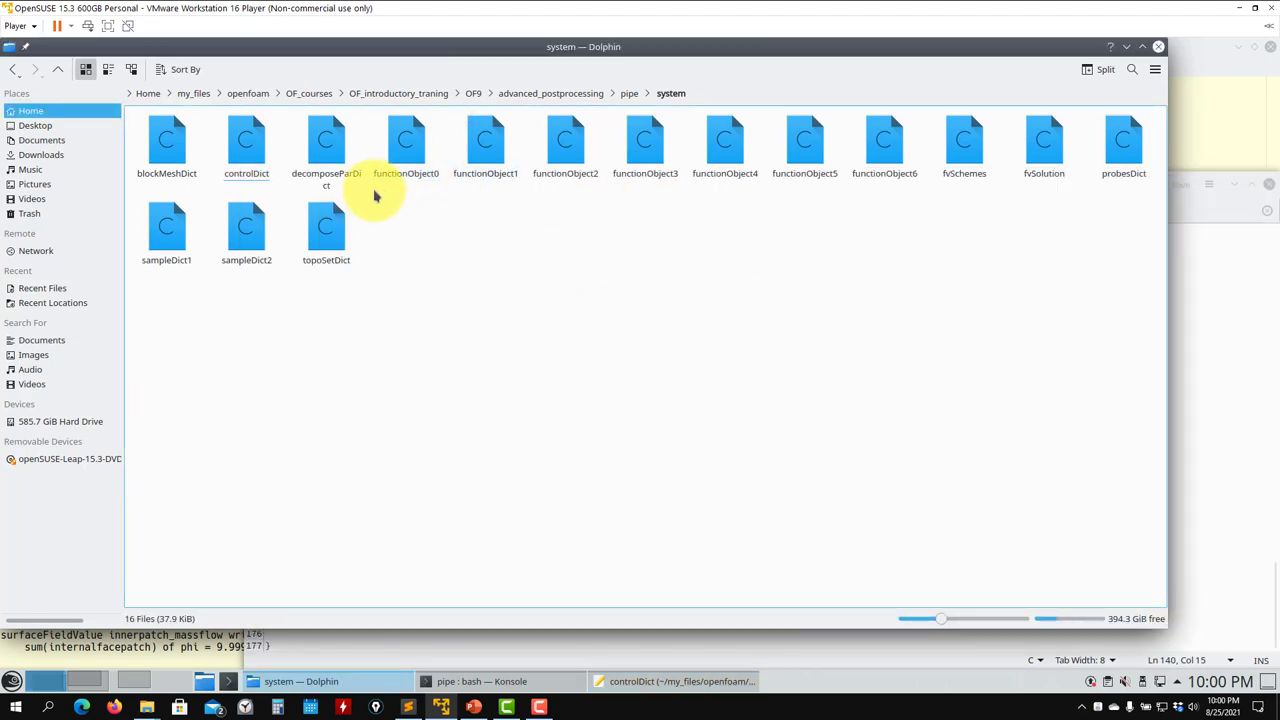
{"action": "left_click_drag", "start_coordinate": [374, 190], "coordinate": [890, 140]}
{"action": "left_click_drag", "start_coordinate": [890, 140], "coordinate": [1196, 344]}
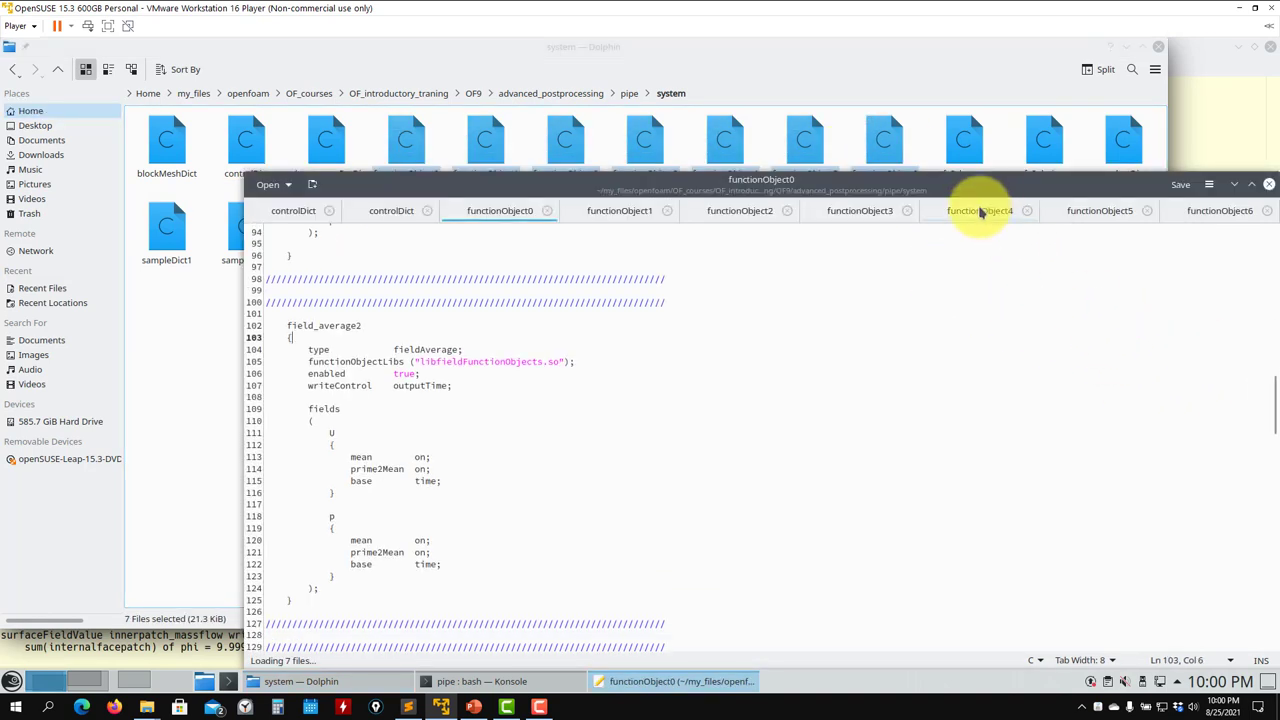
Review functionObject4 and select its internalcells zone name
{"action": "left_click", "coordinate": [979, 211]}
{"action": "scroll", "coordinate": [534, 397], "scroll_direction": "down", "scroll_amount": 8}
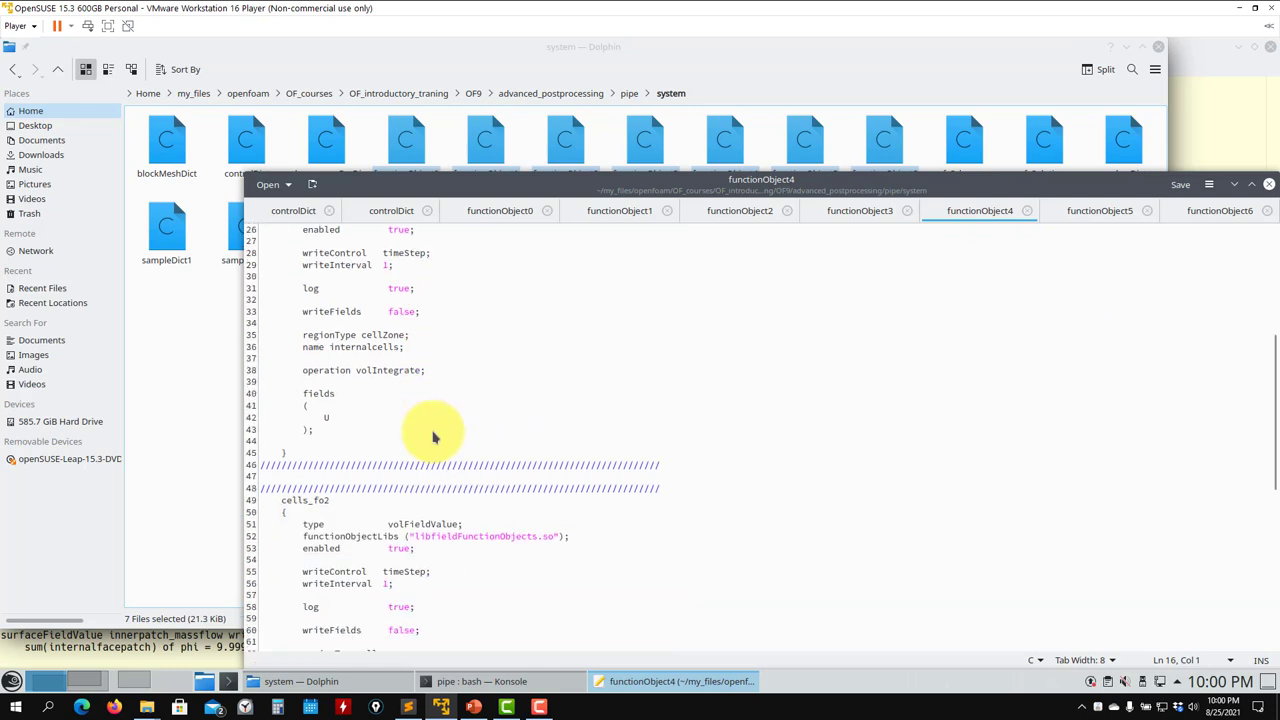
{"action": "scroll", "coordinate": [433, 437], "scroll_direction": "down", "scroll_amount": 12}
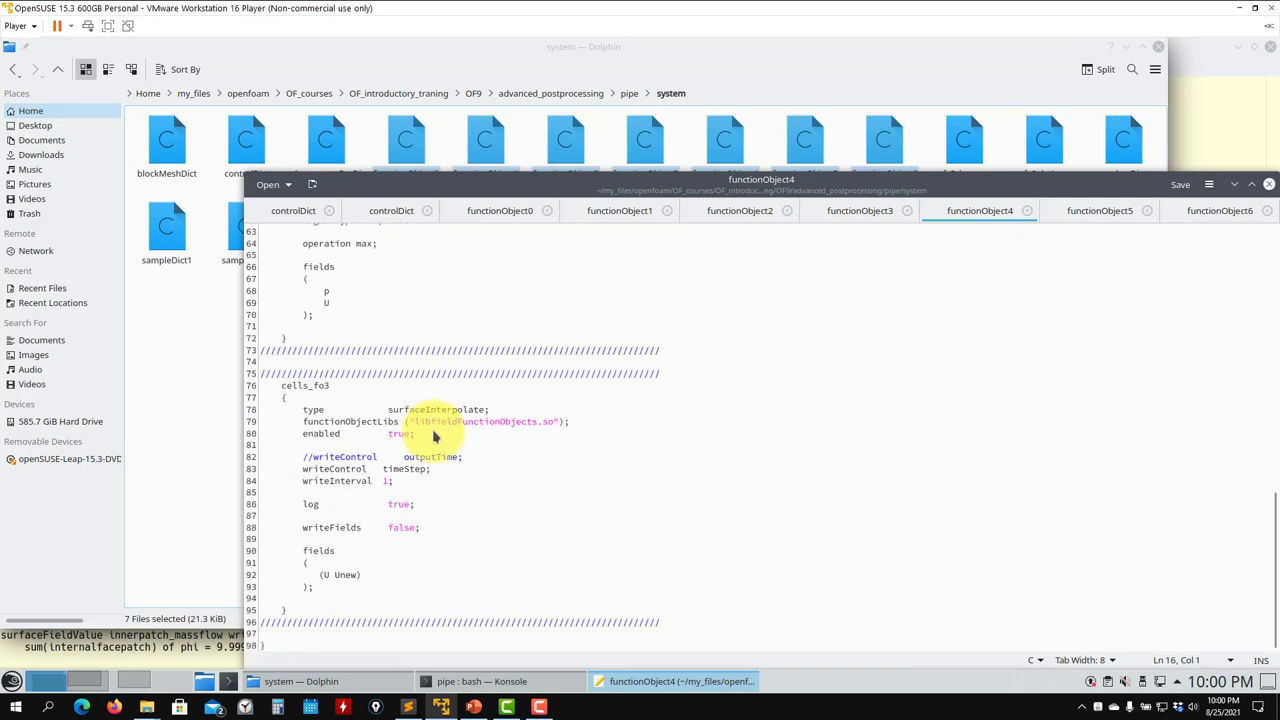
{"action": "scroll", "coordinate": [433, 437], "scroll_direction": "up", "scroll_amount": 8}
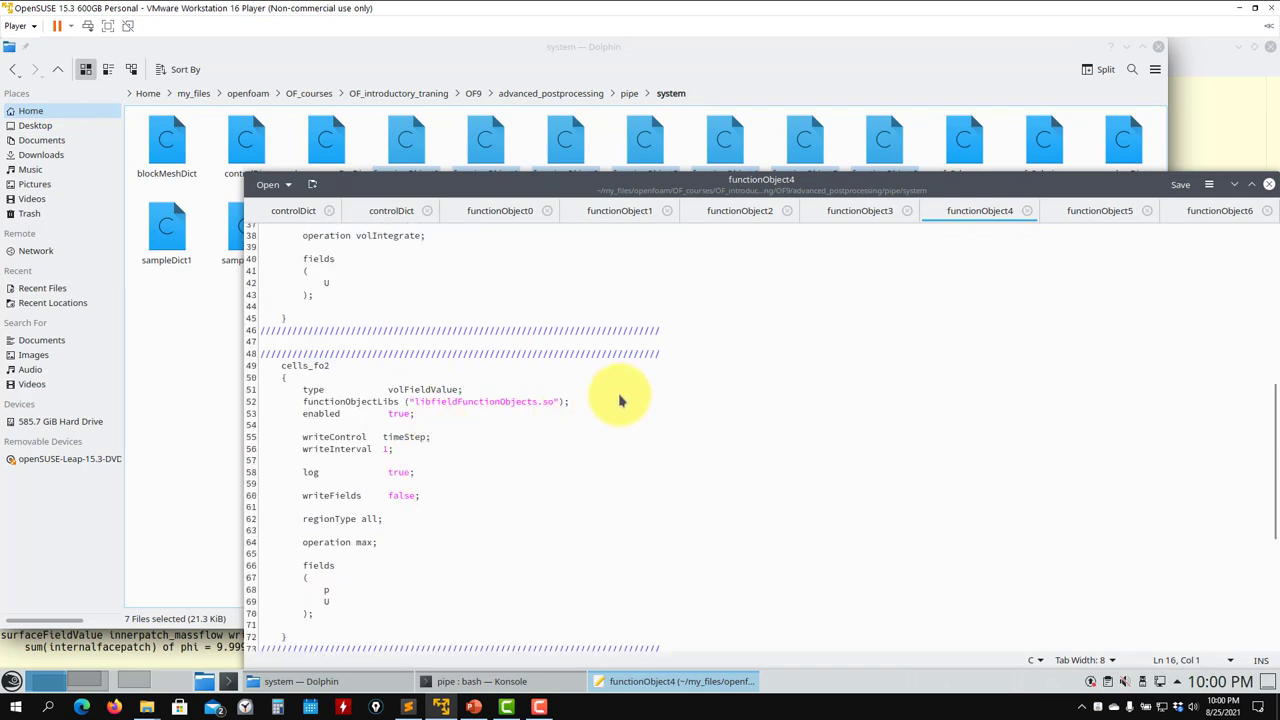
{"action": "scroll", "coordinate": [516, 409], "scroll_direction": "up", "scroll_amount": 6}
{"action": "scroll", "coordinate": [518, 410], "scroll_direction": "up", "scroll_amount": 2}
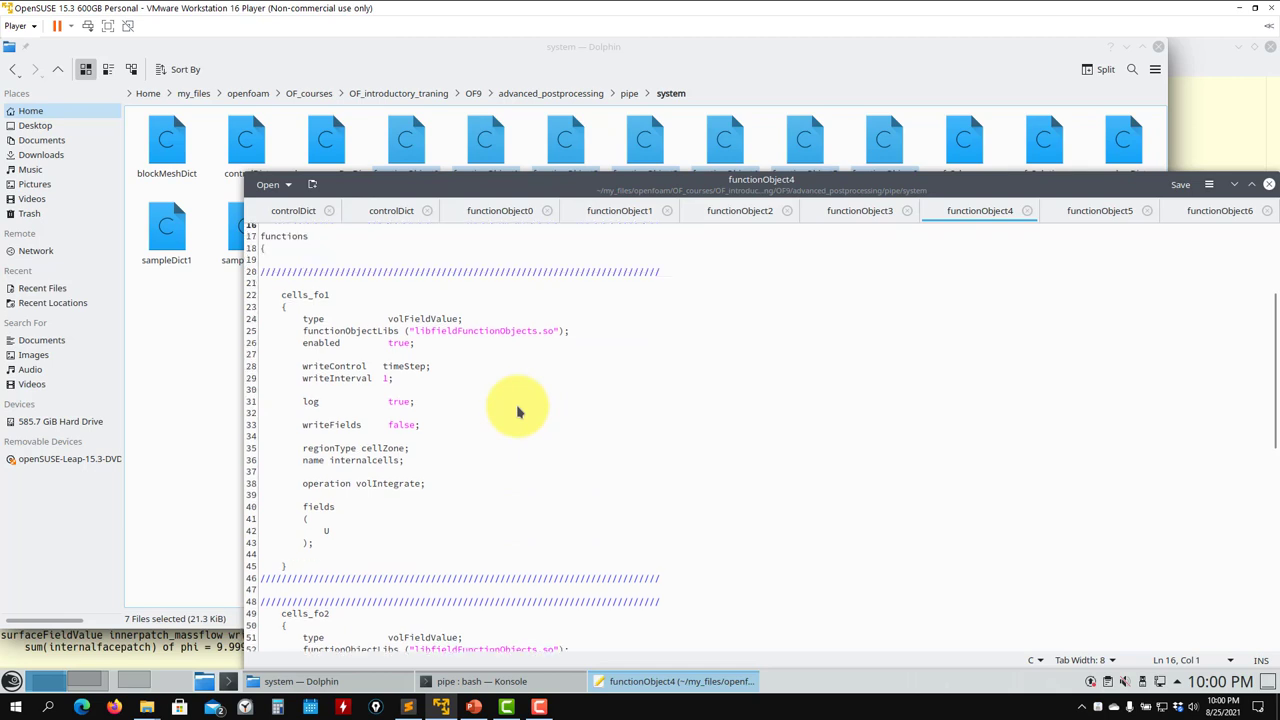
{"action": "double_click", "coordinate": [354, 462]}
{"action": "left_click", "coordinate": [209, 429]}
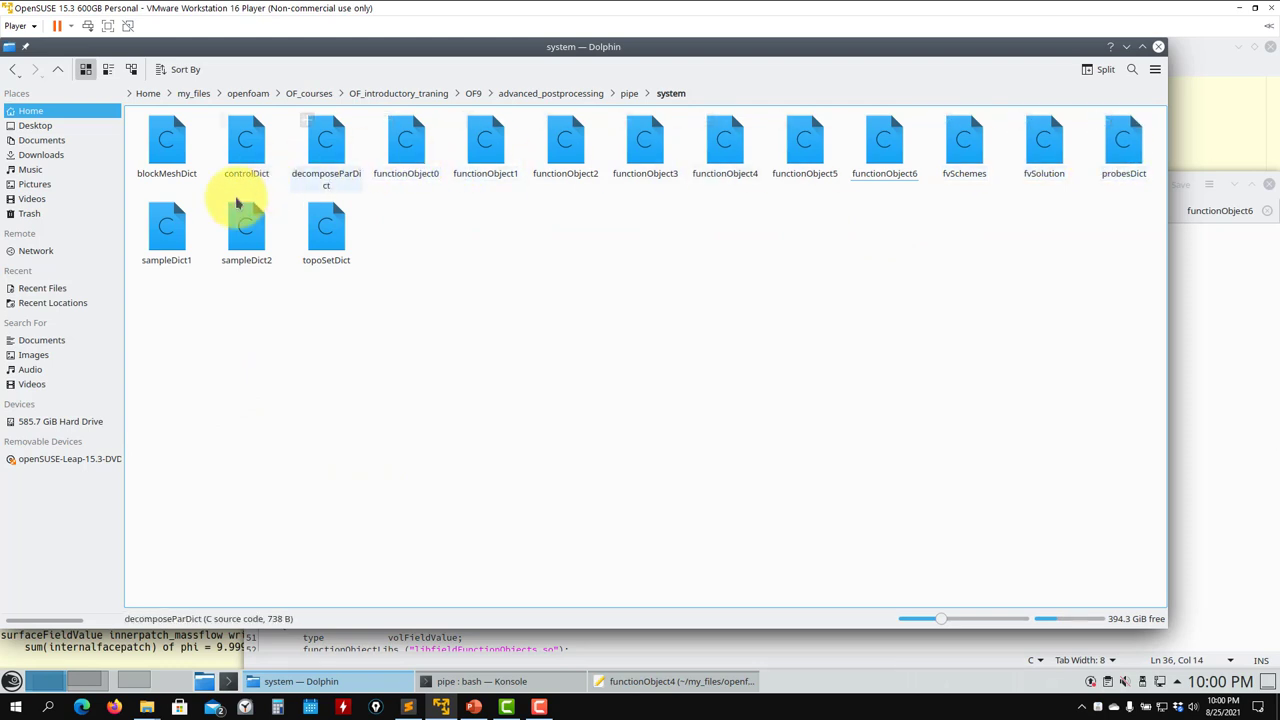
Check topoSetDict's internalfaces boxToFace set, close it, and view functionObject3 and functionObject5
{"action": "left_click_drag", "start_coordinate": [326, 230], "coordinate": [1108, 349]}
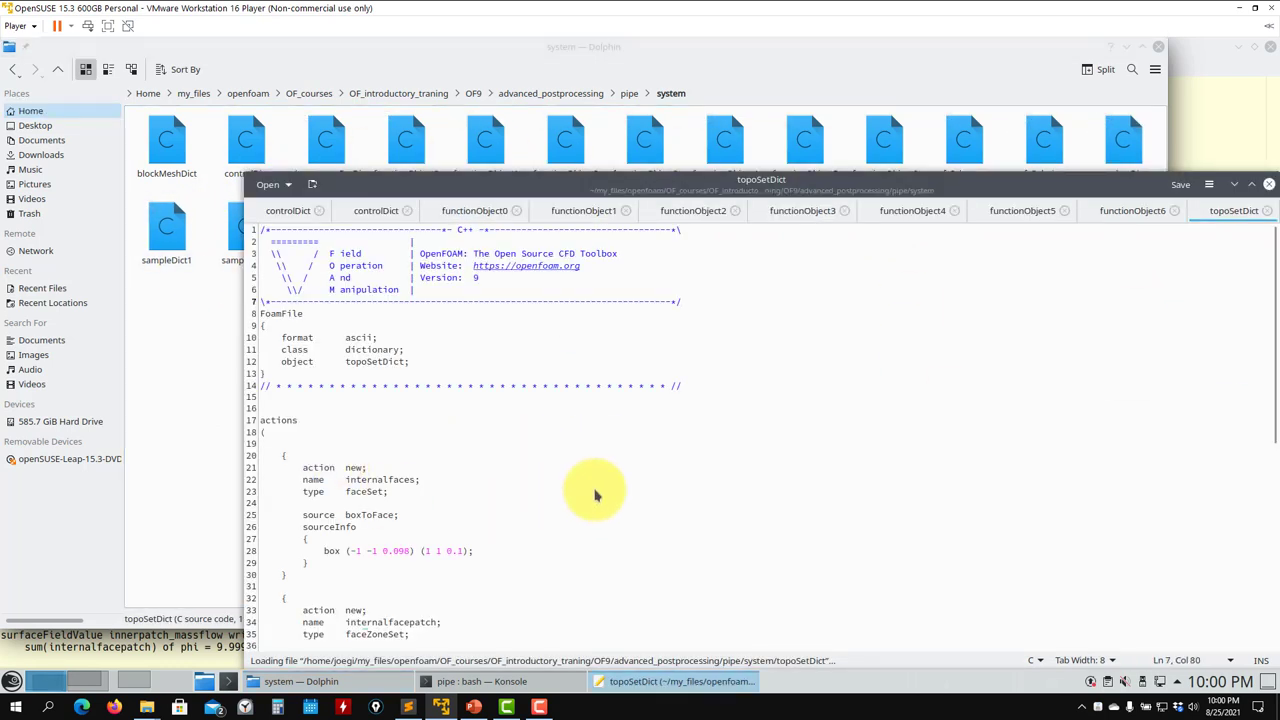
{"action": "left_click", "coordinate": [1267, 212]}
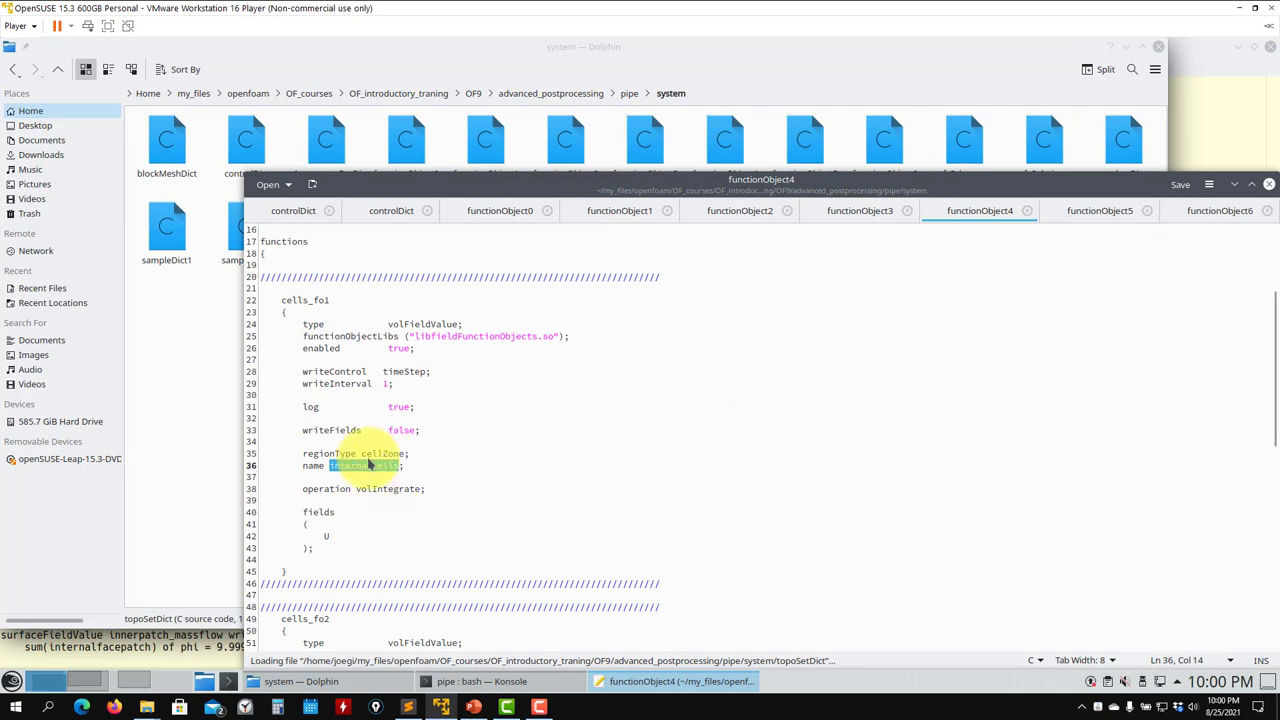
{"action": "left_click", "coordinate": [835, 215]}
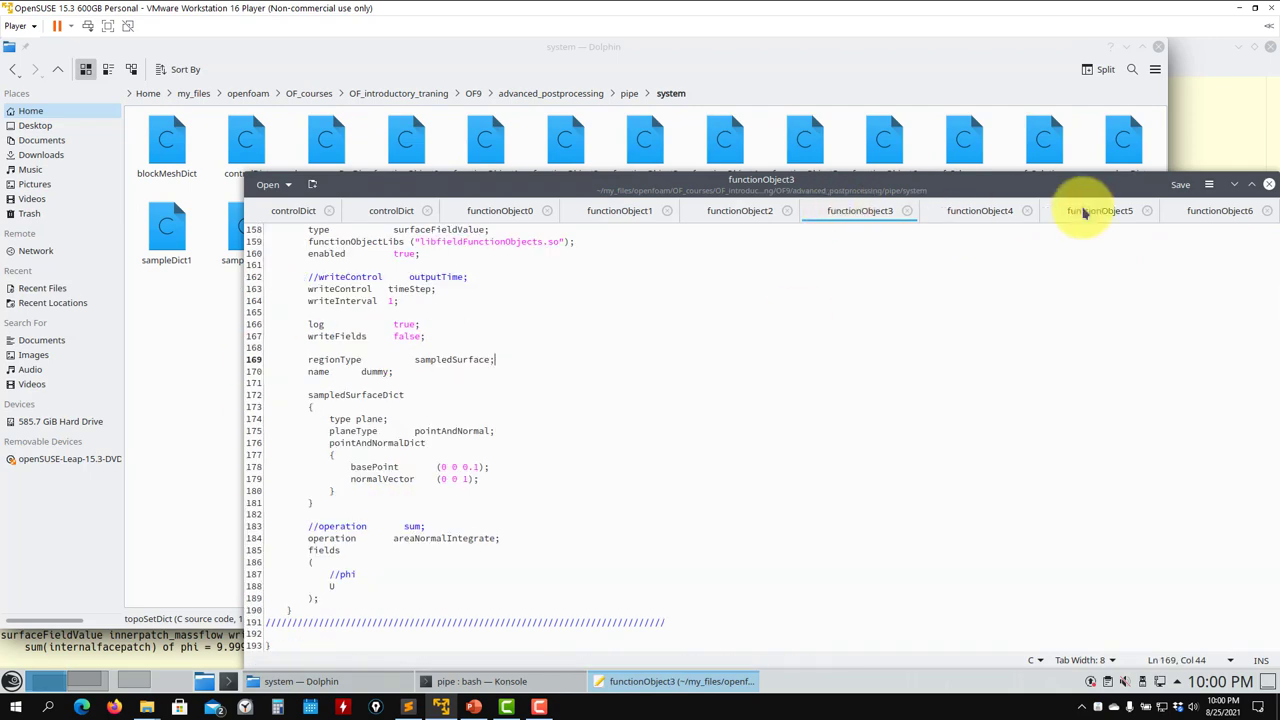
{"action": "left_click", "coordinate": [1093, 215]}
{"action": "scroll", "coordinate": [800, 571], "scroll_direction": "down", "scroll_amount": 20}
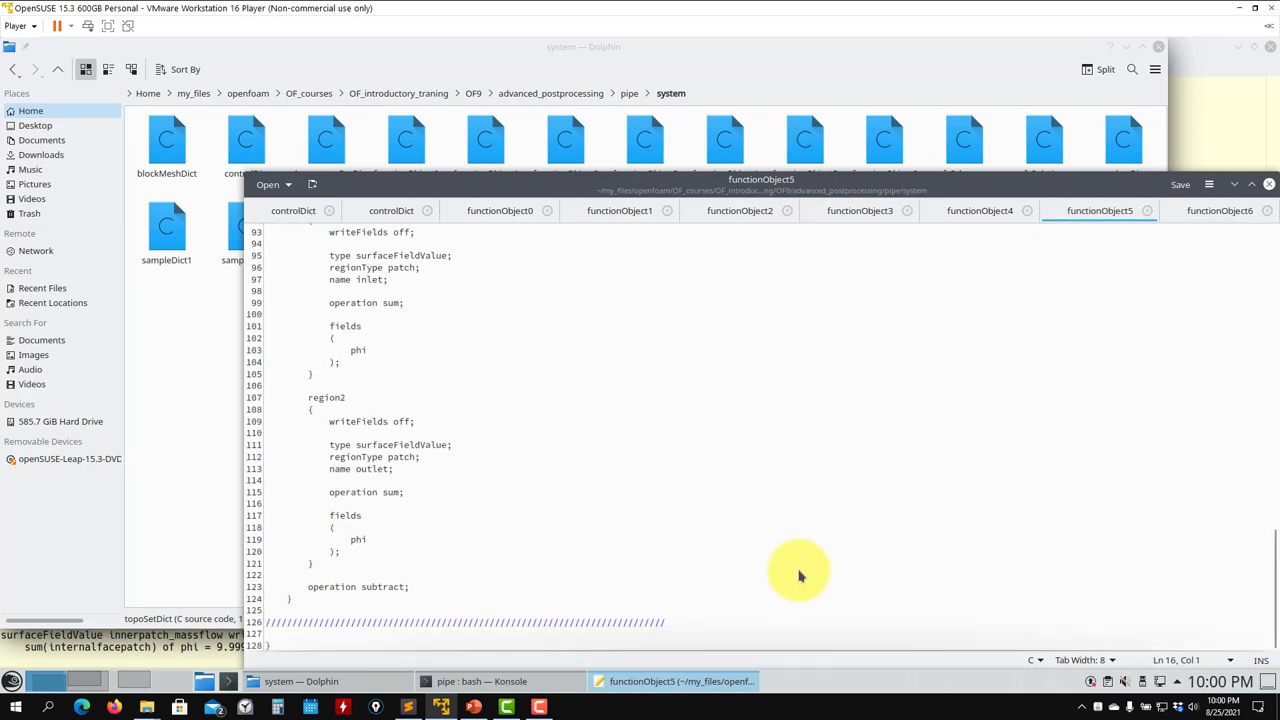
Read through functionObject6, then go up to the pipe case folder in the file manager
{"action": "left_click", "coordinate": [1220, 212]}
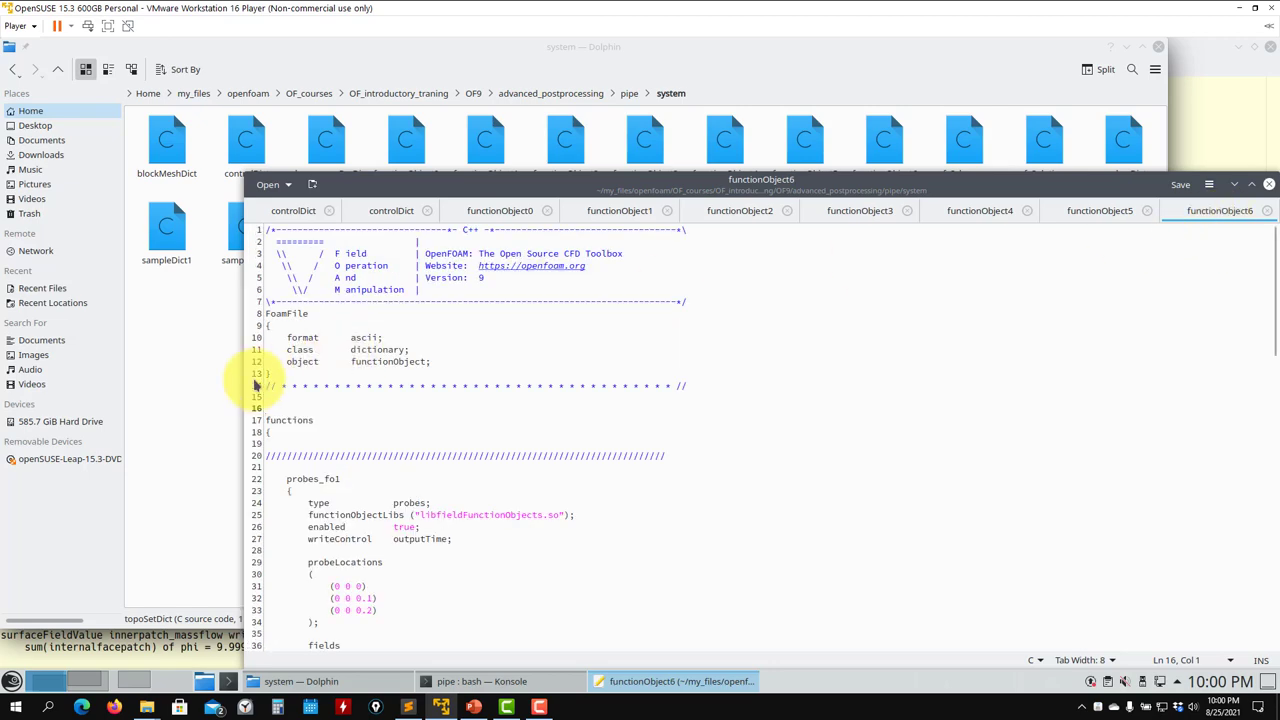
{"action": "scroll", "coordinate": [548, 490], "scroll_direction": "down", "scroll_amount": 20}
{"action": "scroll", "coordinate": [548, 490], "scroll_direction": "down", "scroll_amount": 5}
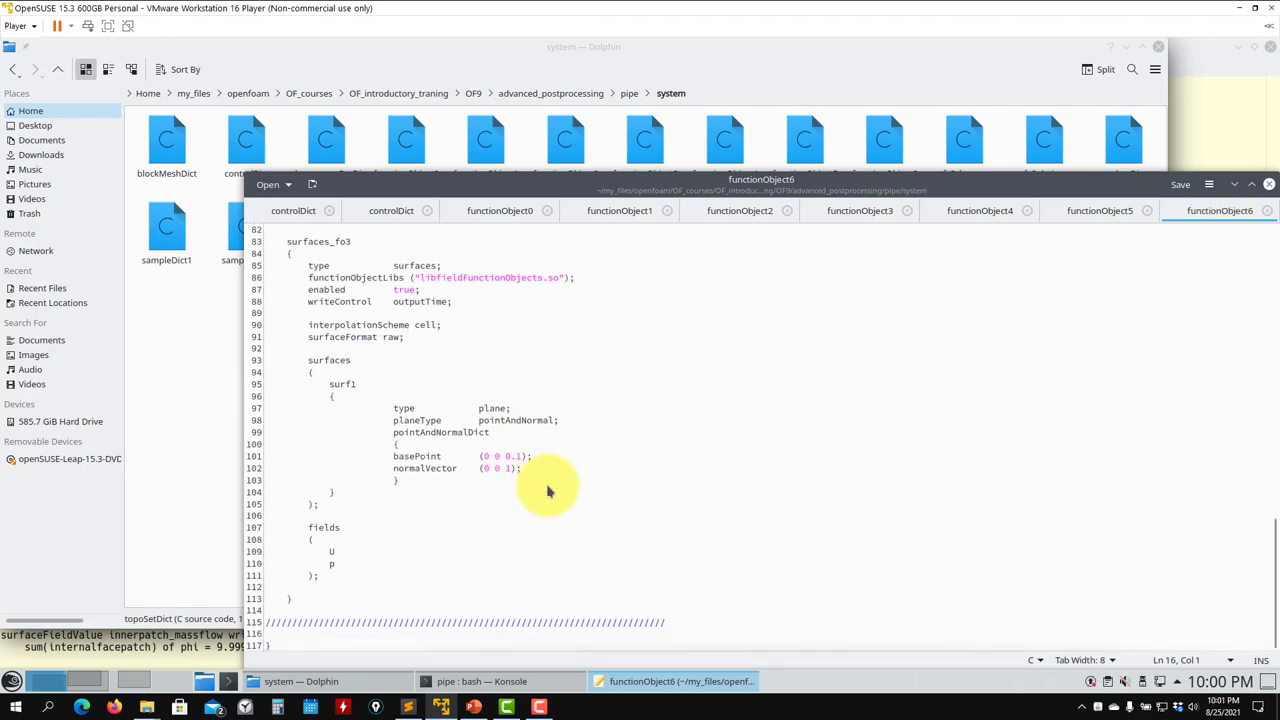
{"action": "scroll", "coordinate": [548, 490], "scroll_direction": "up", "scroll_amount": 20}
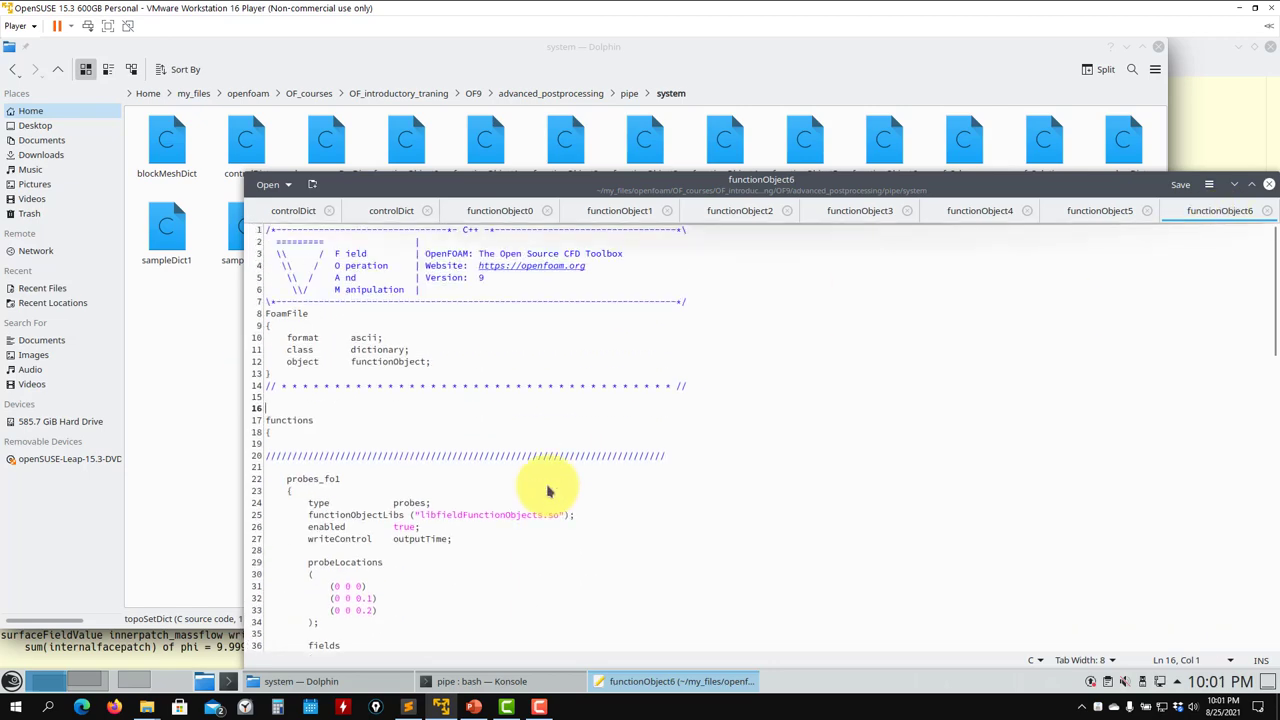
{"action": "left_click", "coordinate": [193, 347]}
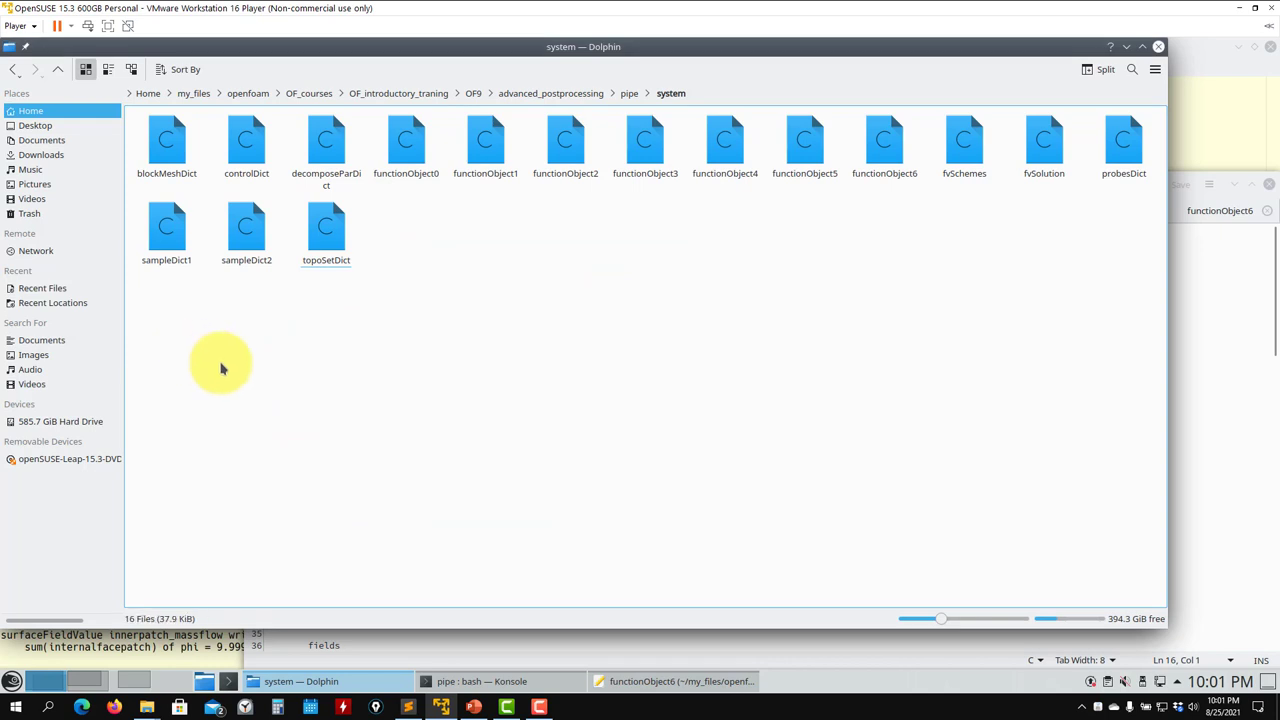
{"action": "left_click", "coordinate": [62, 70]}
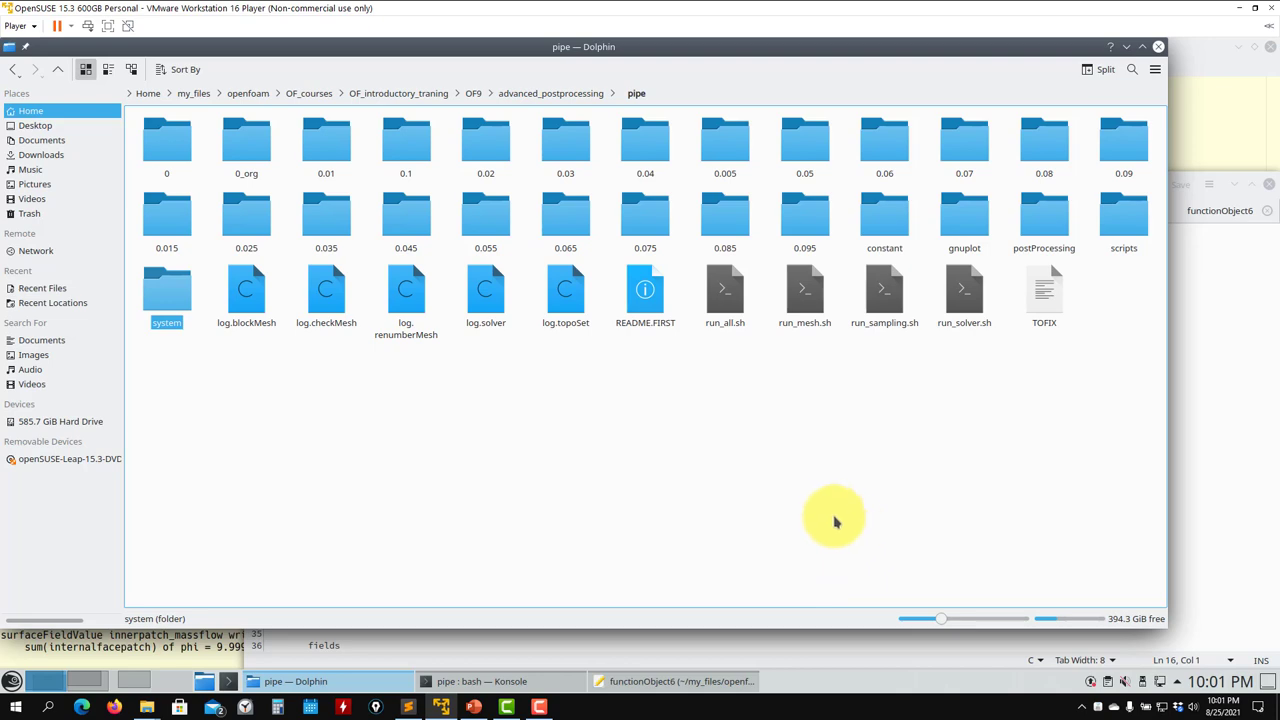
In Konsole, list the pipe case folder with ls and run sh run_sampling.sh
{"action": "left_click", "coordinate": [200, 648]}
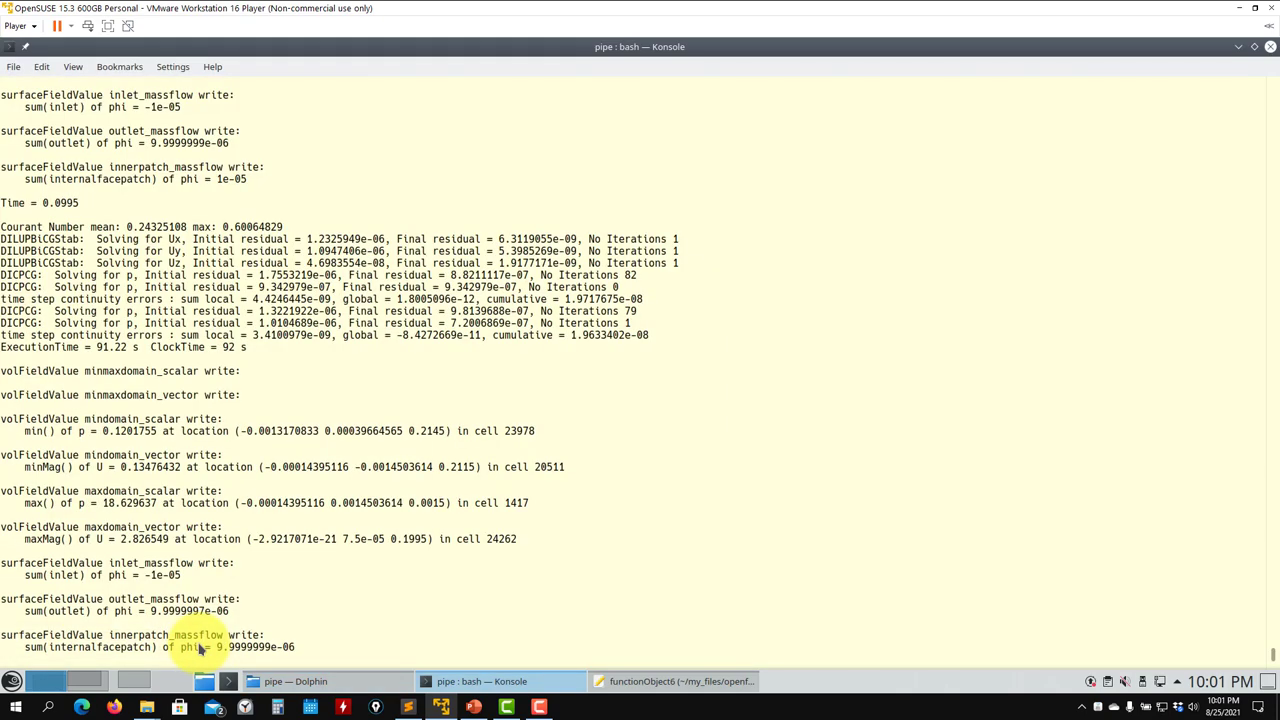
{"action": "key", "text": "Return"}
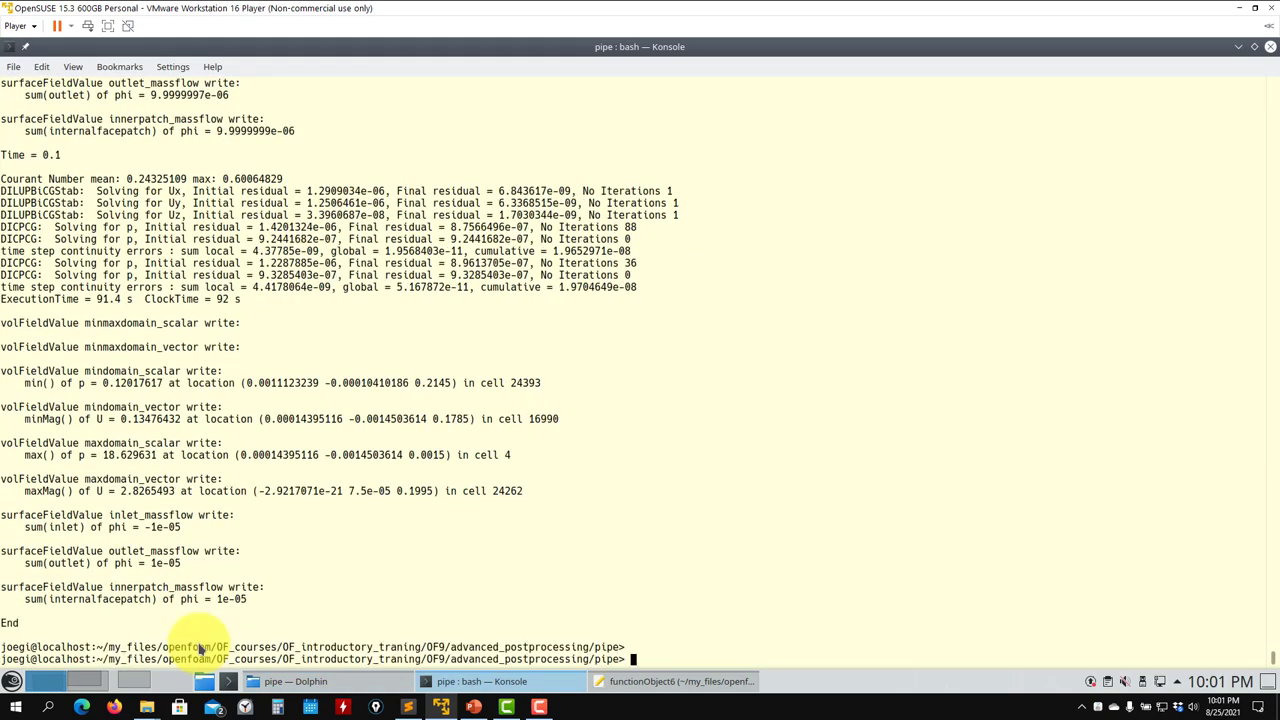
{"action": "type", "text": "ls"}
{"action": "key", "text": "Return"}
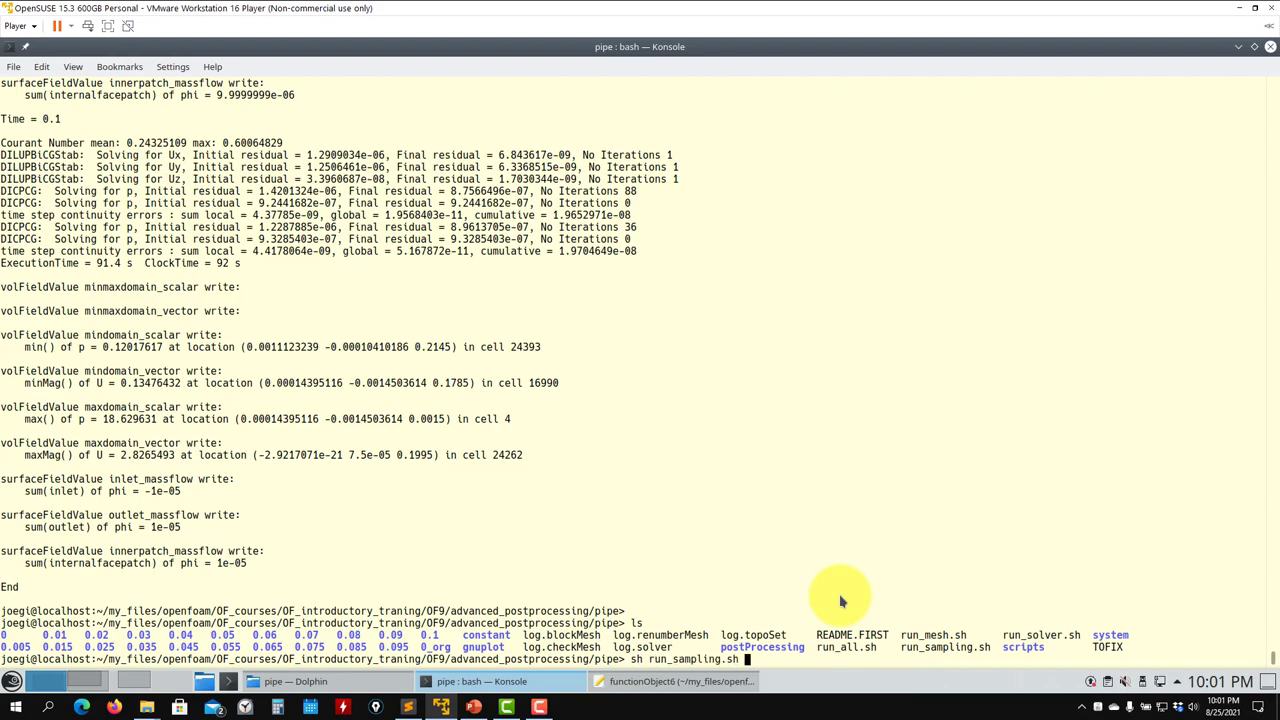
{"action": "key", "text": "Return"}
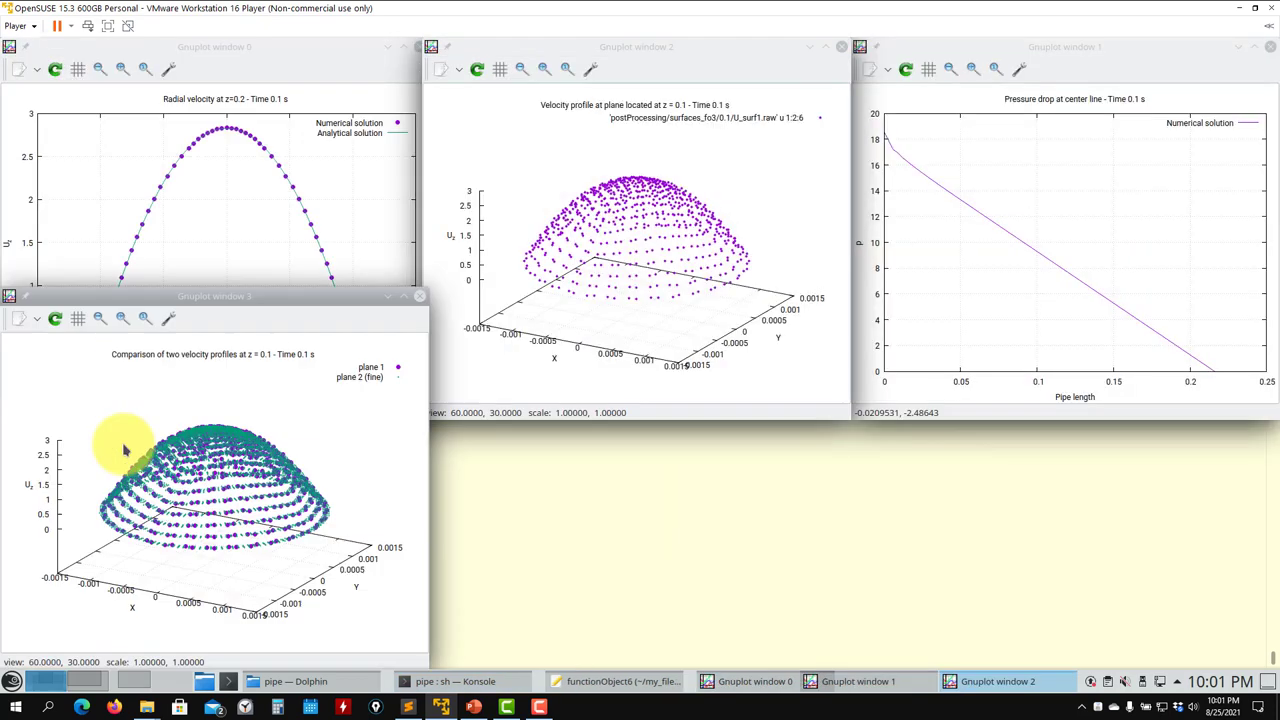
Inspect the radial velocity, plane profile, pressure drop and comparison plots, rotating the comparison plot to a side view
{"action": "left_click", "coordinate": [222, 178]}
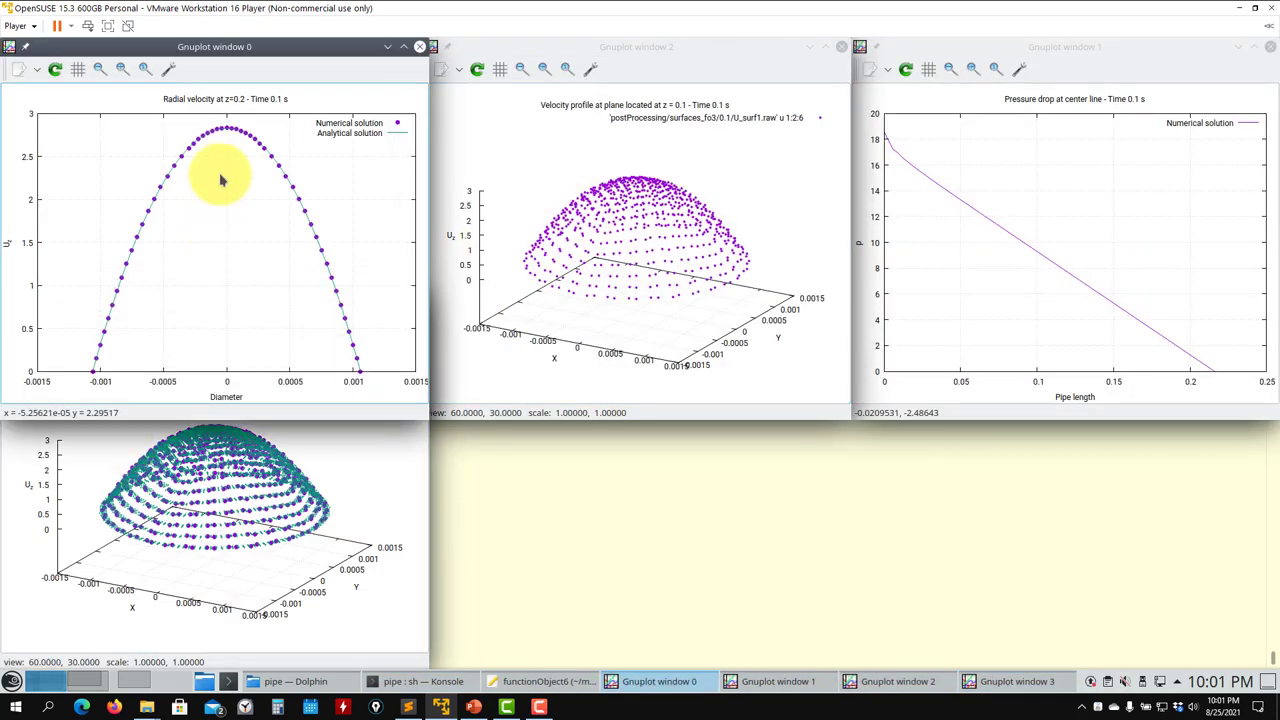
{"action": "left_click", "coordinate": [730, 130]}
{"action": "left_click", "coordinate": [1060, 190]}
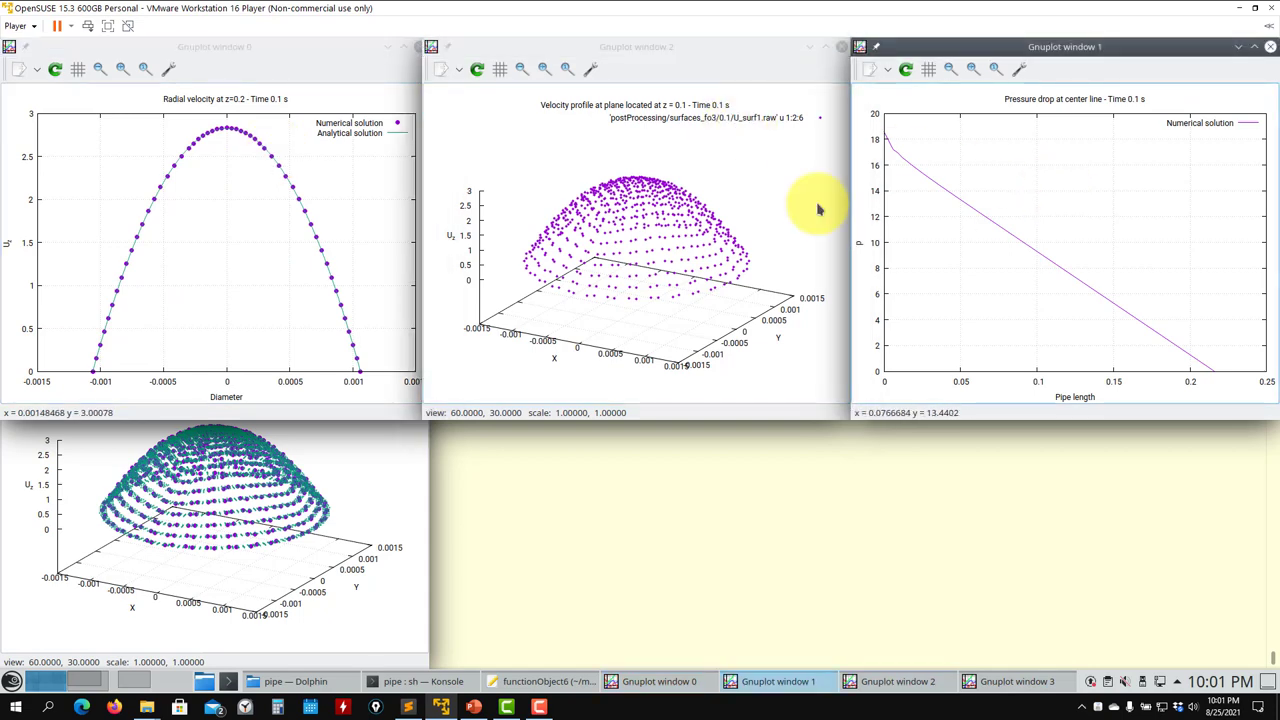
{"action": "left_click", "coordinate": [249, 536]}
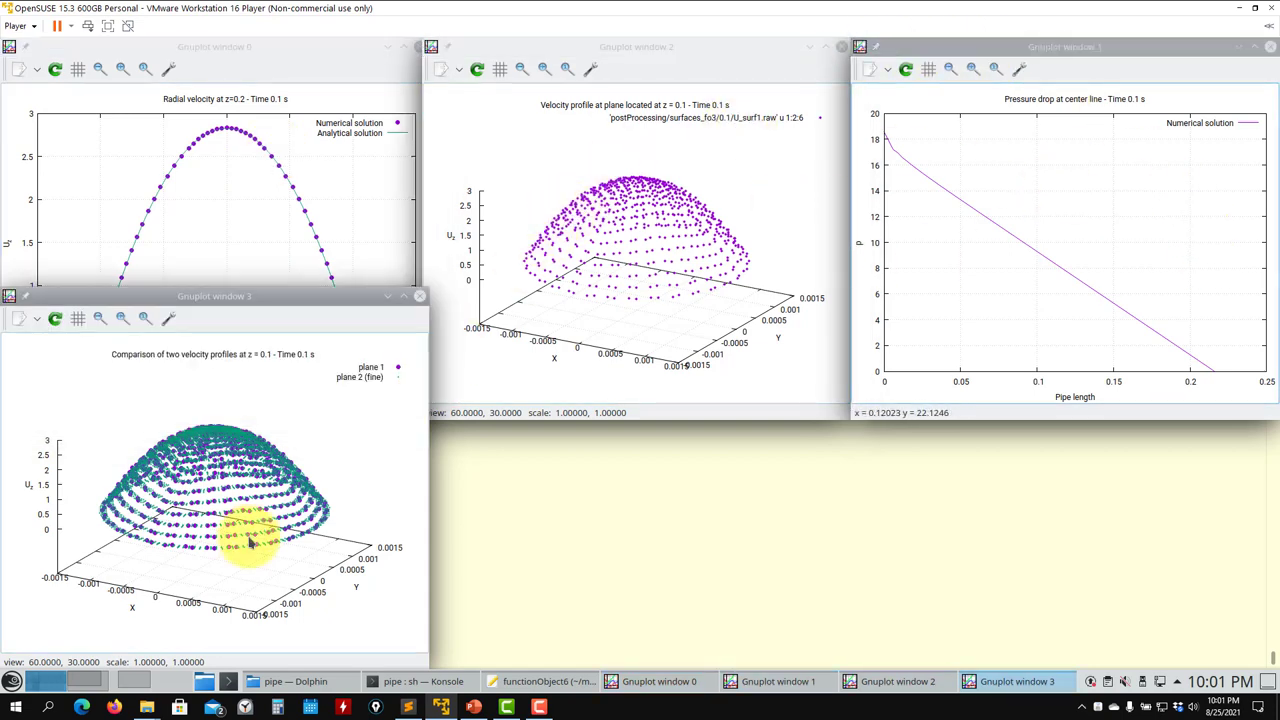
{"action": "left_click_drag", "start_coordinate": [249, 457], "coordinate": [539, 535]}
{"action": "left_click", "coordinate": [539, 535]}
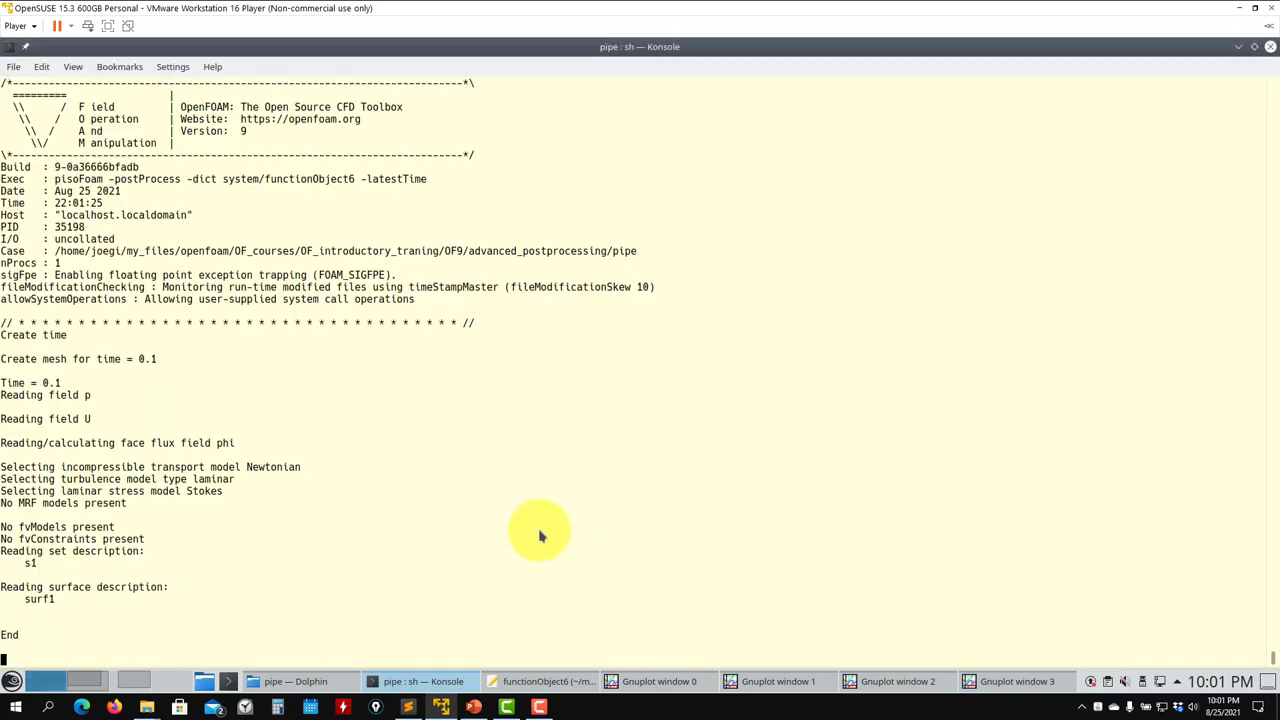
Let the sampling script finish, then open run_sampling.sh in Kate and select its gnuplot command on line 28
{"action": "key", "text": "Return"}
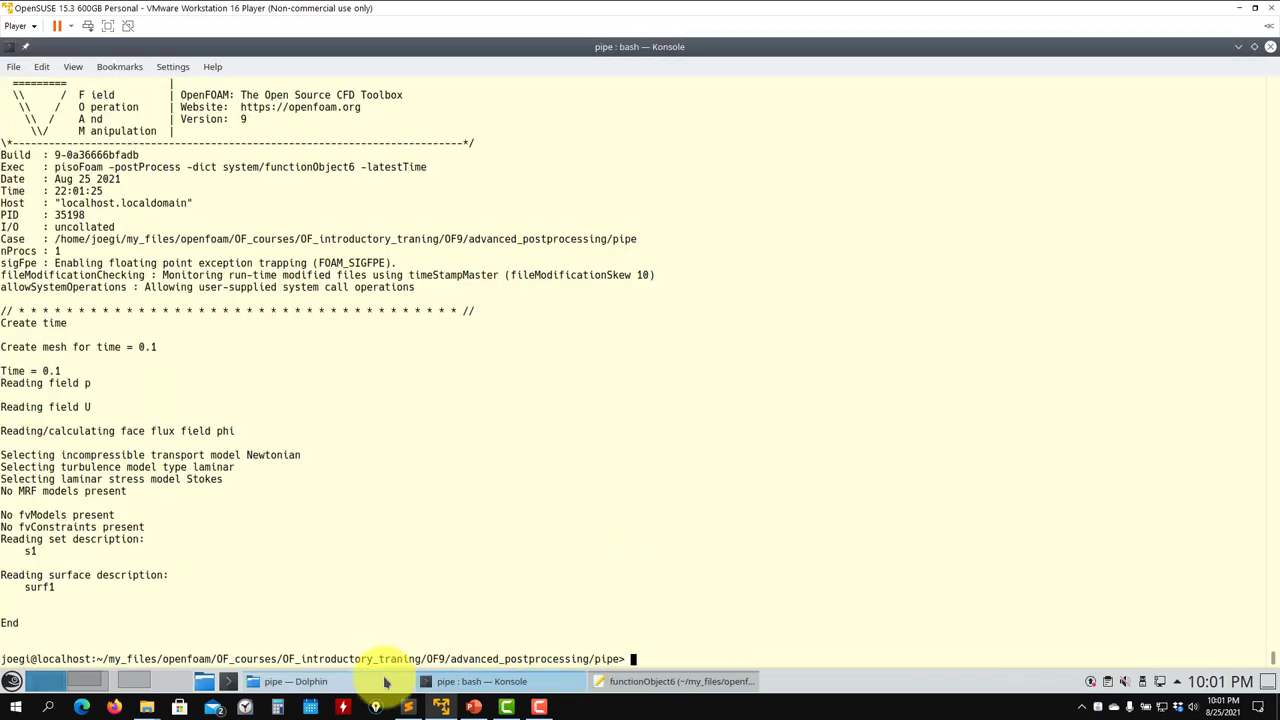
{"action": "left_click", "coordinate": [300, 681]}
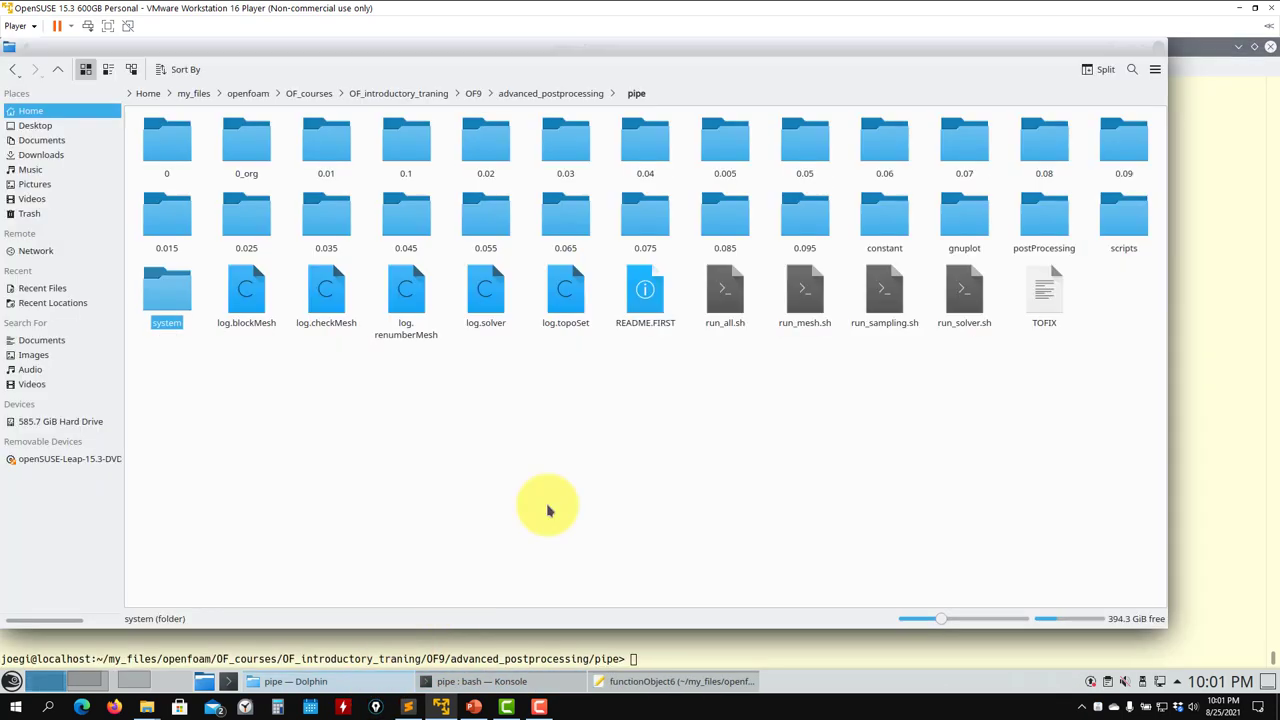
{"action": "right_click", "coordinate": [884, 298]}
{"action": "mouse_move", "coordinate": [915, 322]}
{"action": "left_click", "coordinate": [1100, 368]}
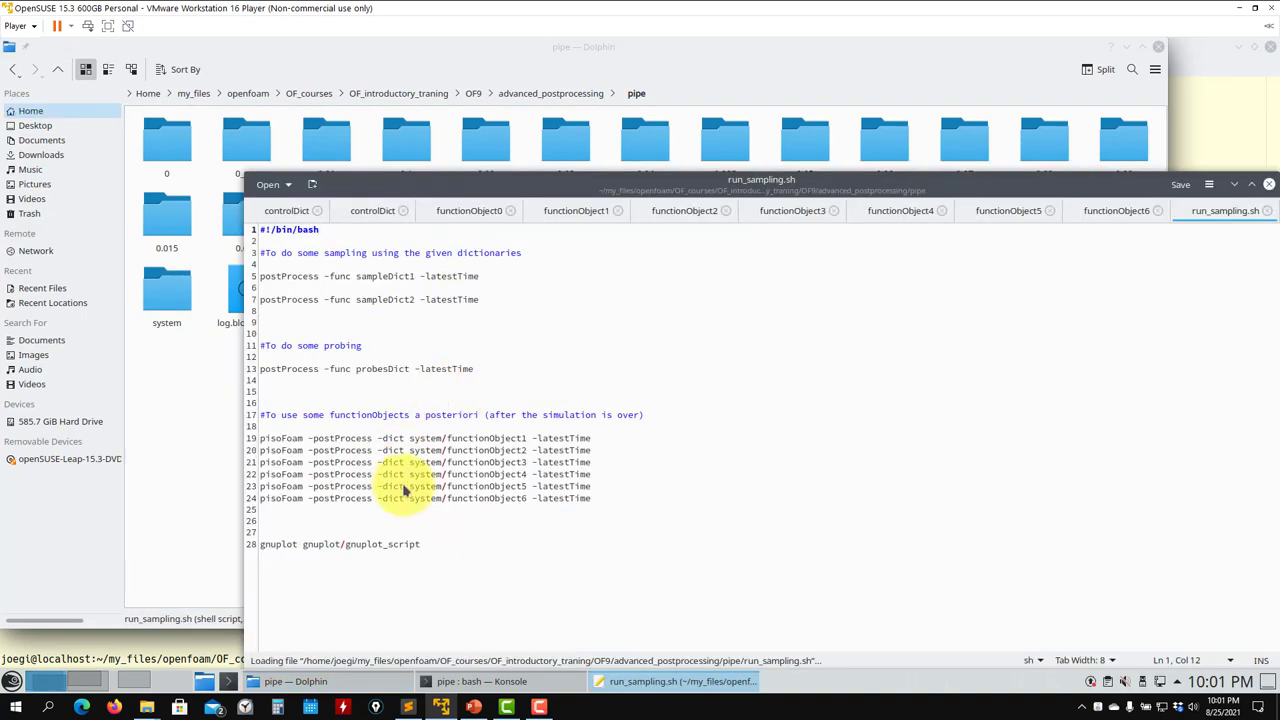
{"action": "triple_click", "coordinate": [312, 547]}
Open gnuplot_script from the gnuplot folder in Kate, then close it
{"action": "left_click", "coordinate": [170, 510]}
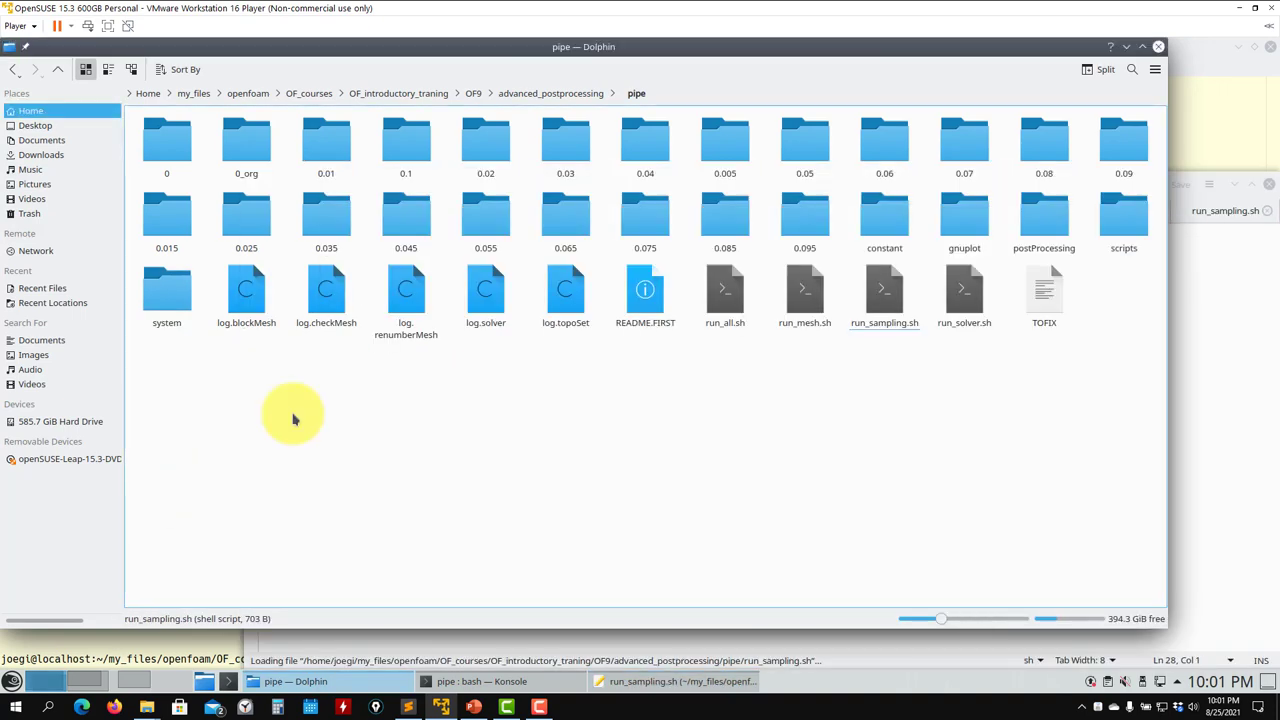
{"action": "double_click", "coordinate": [963, 214]}
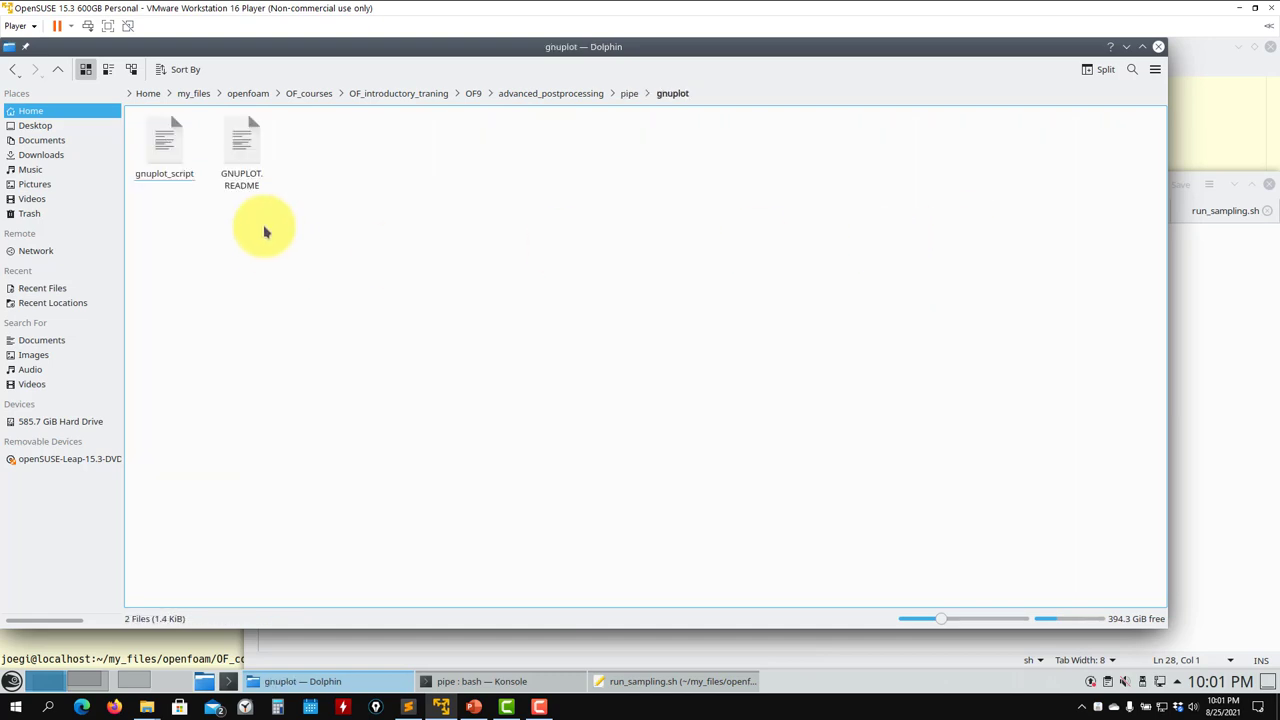
{"action": "left_click_drag", "start_coordinate": [163, 136], "coordinate": [1212, 392]}
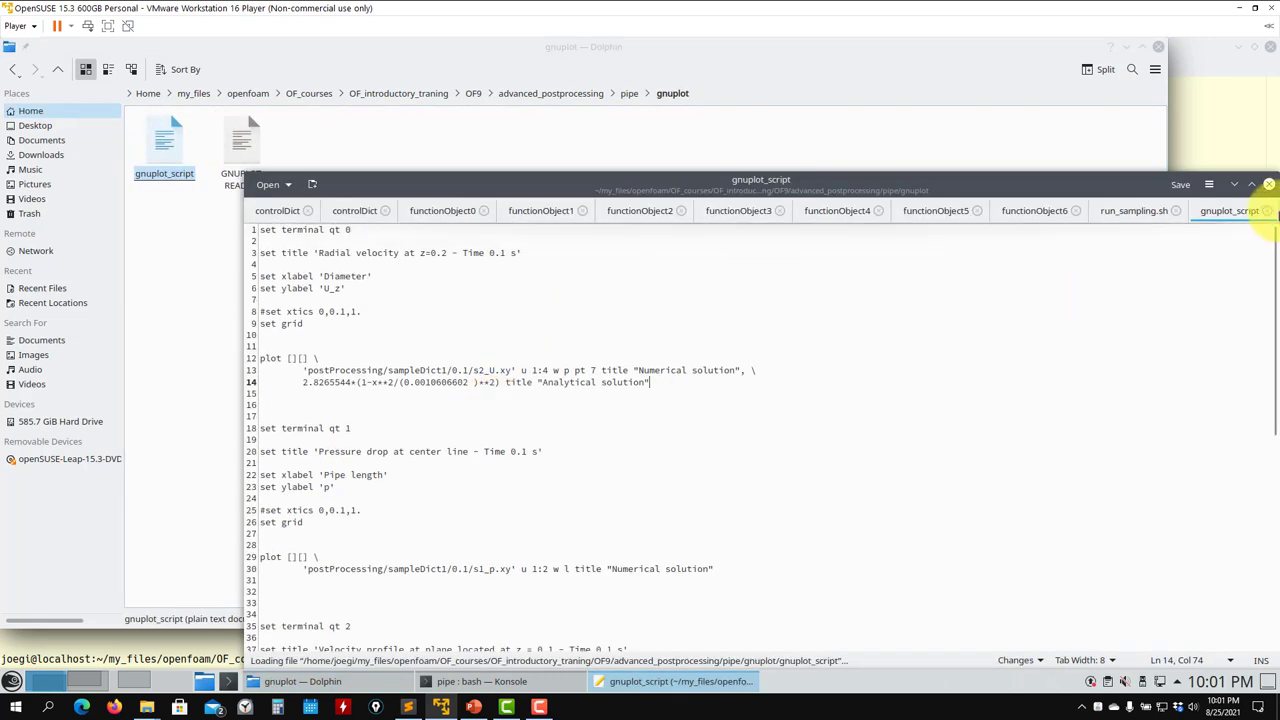
{"action": "left_click", "coordinate": [1266, 213]}
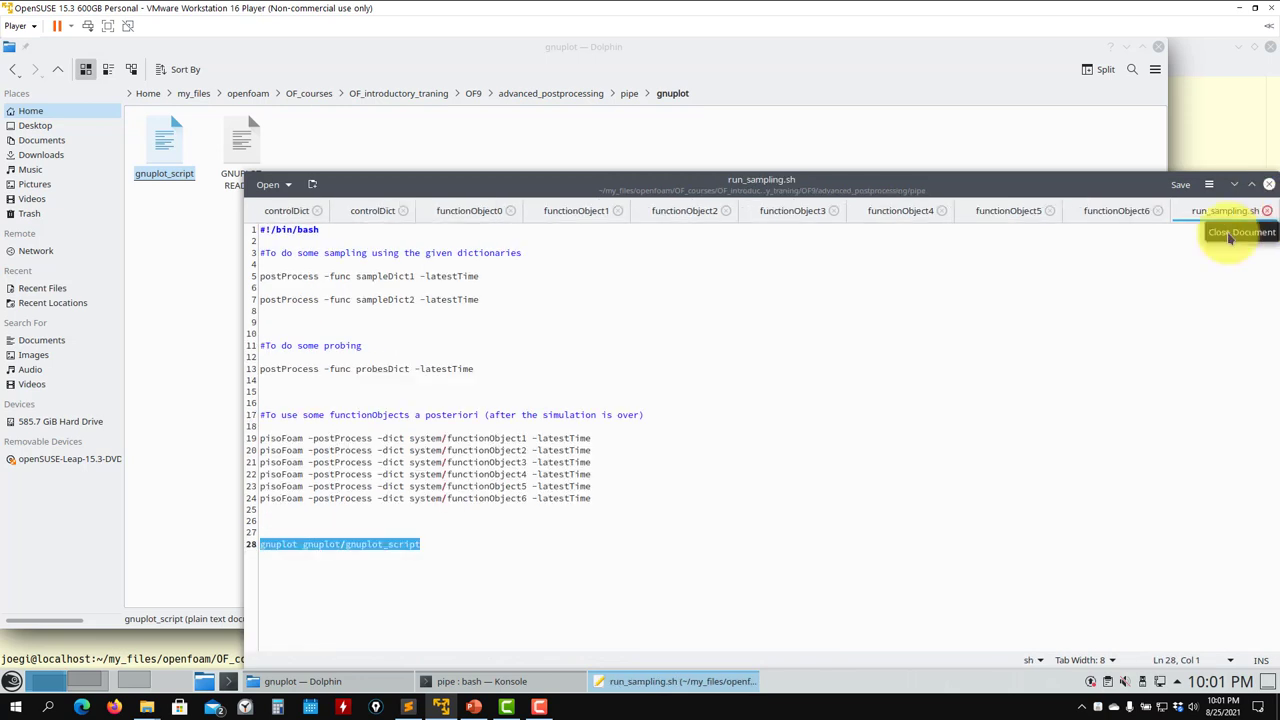
Close the functionObject6, 5, 4, 2, 1, 0 tabs and both controlDict tabs
{"action": "left_click", "coordinate": [1156, 210]}
{"action": "left_click", "coordinate": [1150, 212]}
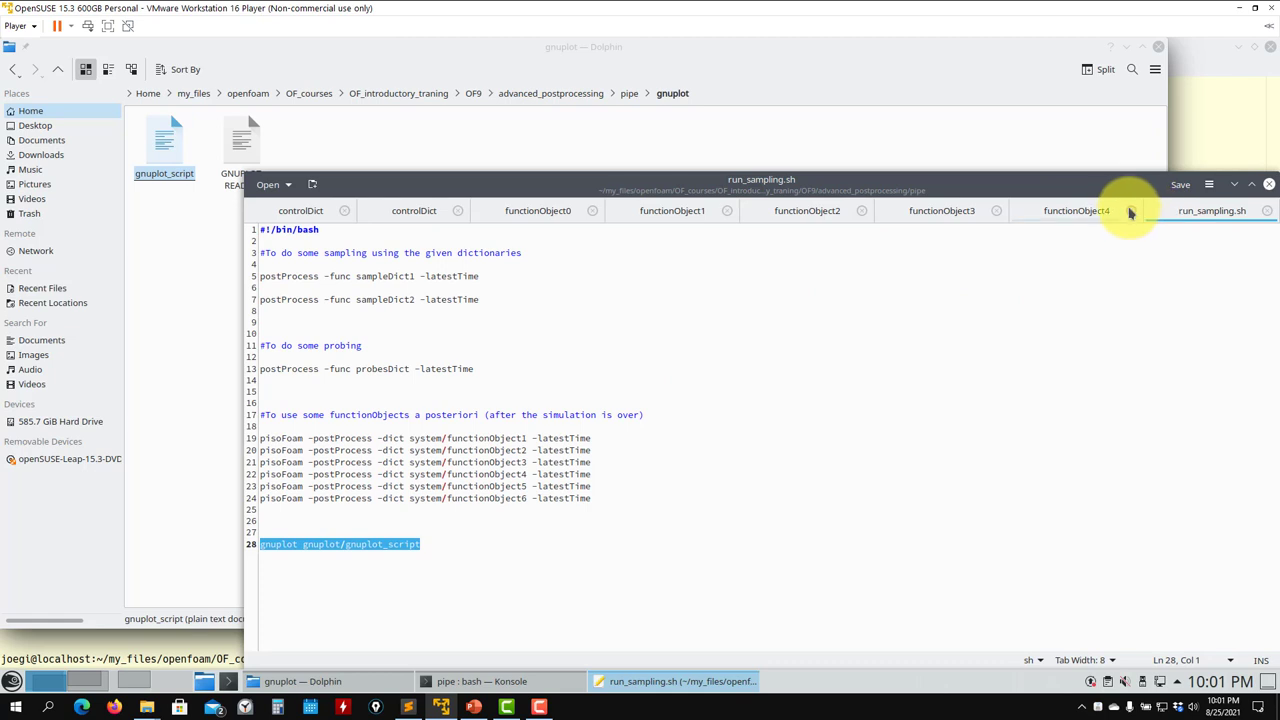
{"action": "left_click", "coordinate": [1130, 212]}
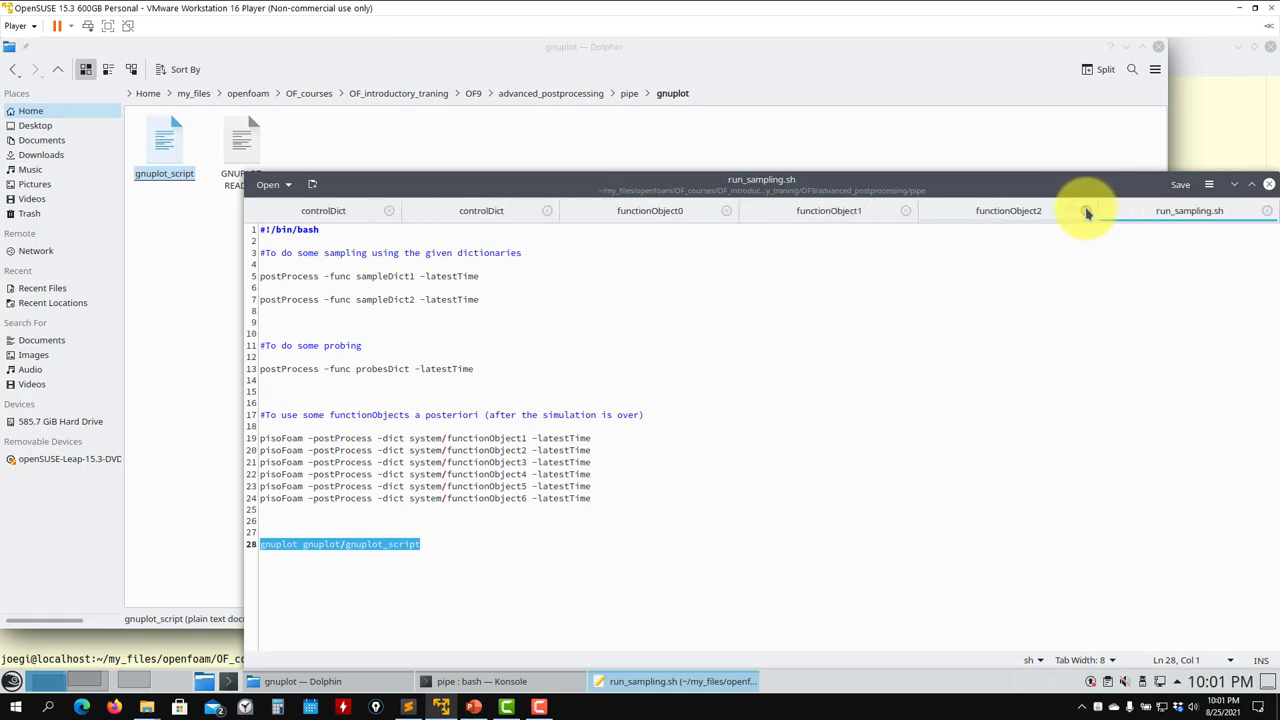
{"action": "left_click", "coordinate": [1087, 211]}
{"action": "left_click", "coordinate": [1050, 211]}
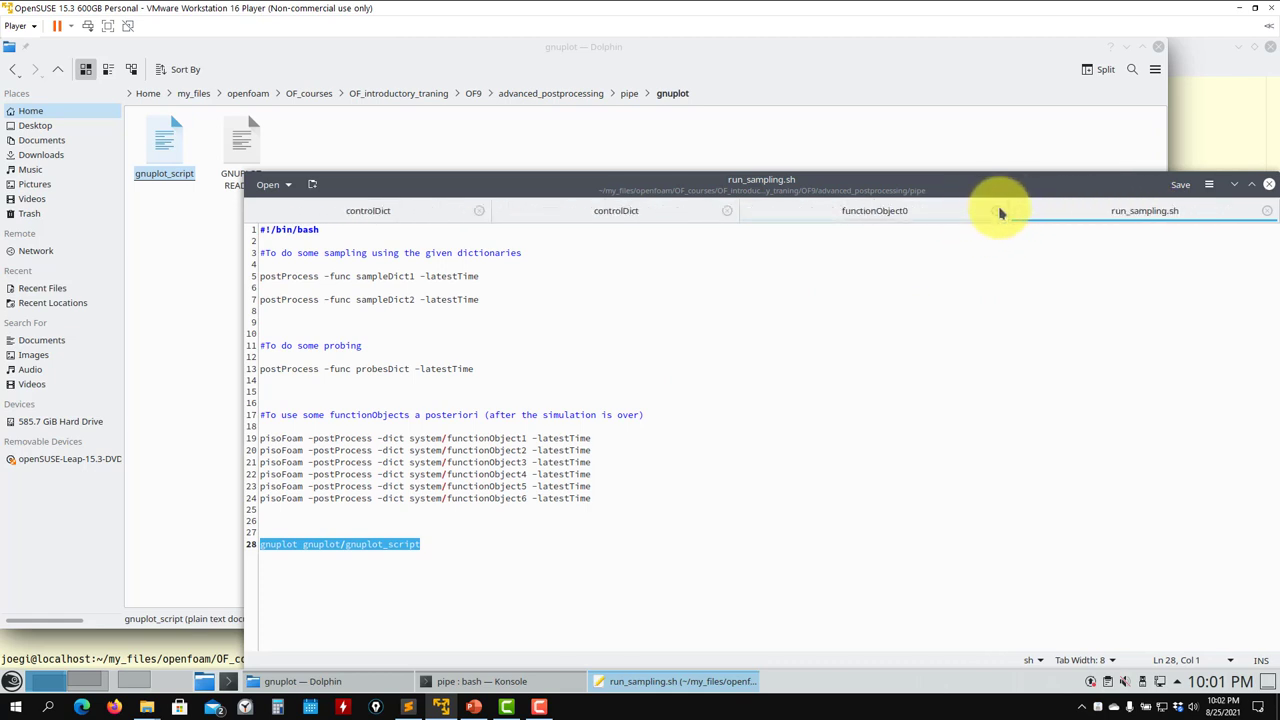
{"action": "left_click", "coordinate": [999, 211]}
{"action": "left_click", "coordinate": [903, 210]}
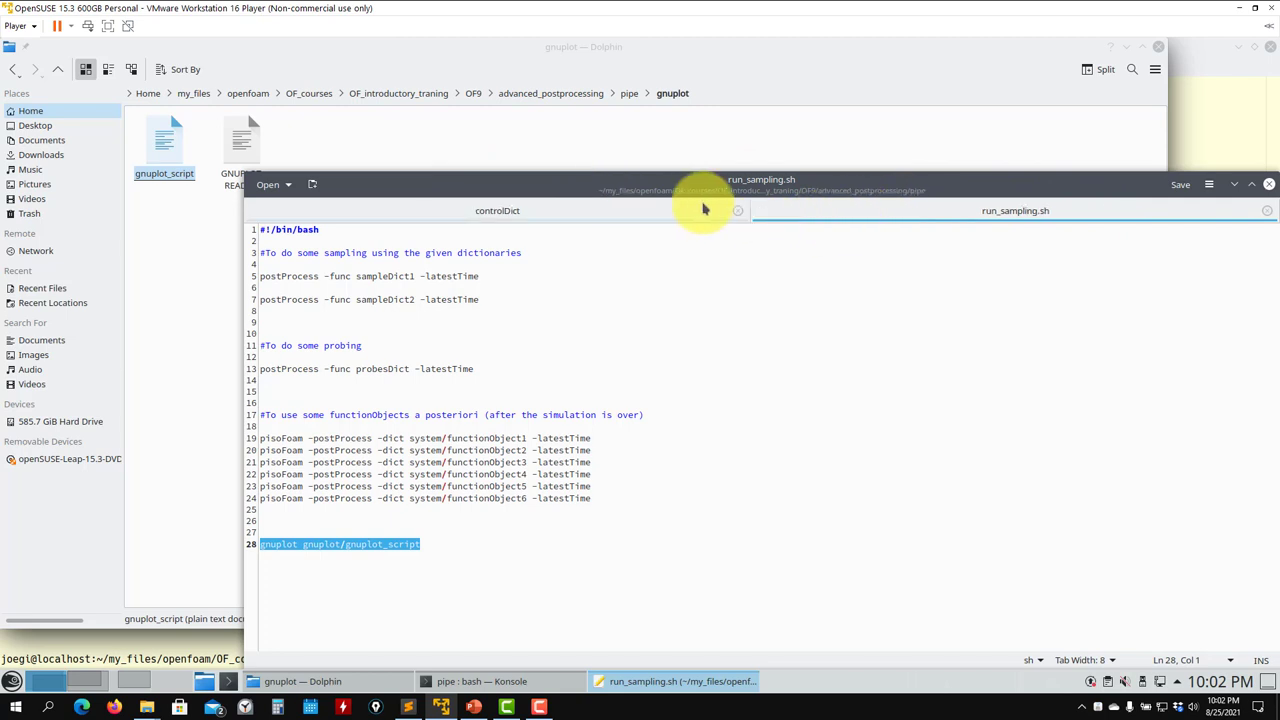
{"action": "left_click", "coordinate": [738, 213]}
Open run_mesh.sh and run_solver.sh in Kate and move run_sampling.sh to the last tab
{"action": "left_click", "coordinate": [64, 71]}
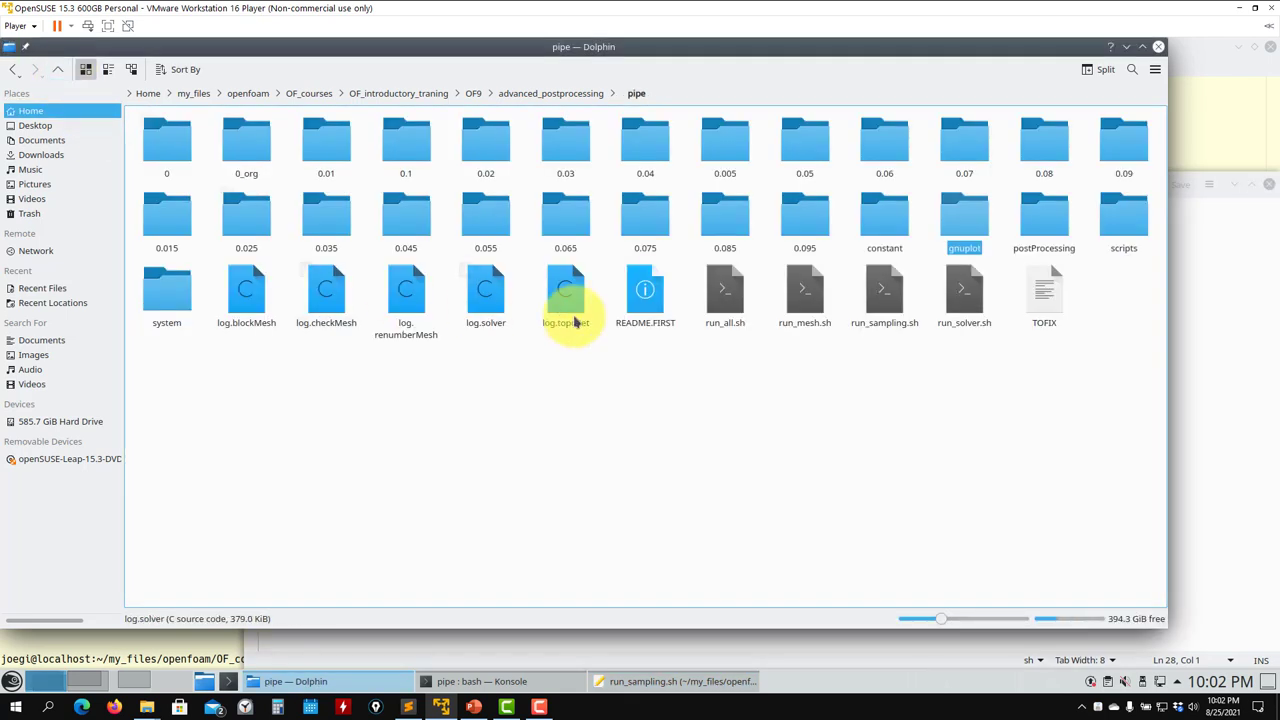
{"action": "left_click_drag", "start_coordinate": [800, 300], "coordinate": [1210, 340]}
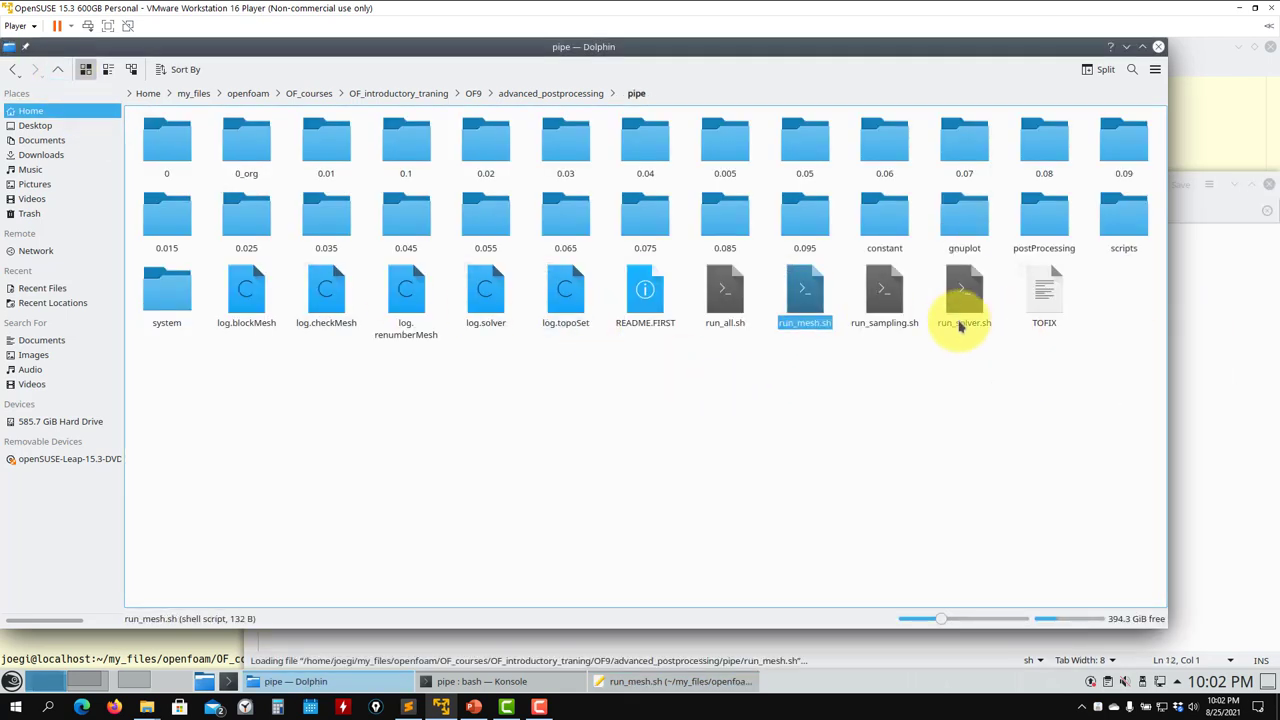
{"action": "left_click", "coordinate": [964, 300]}
{"action": "left_click_drag", "start_coordinate": [1092, 330], "coordinate": [1228, 330]}
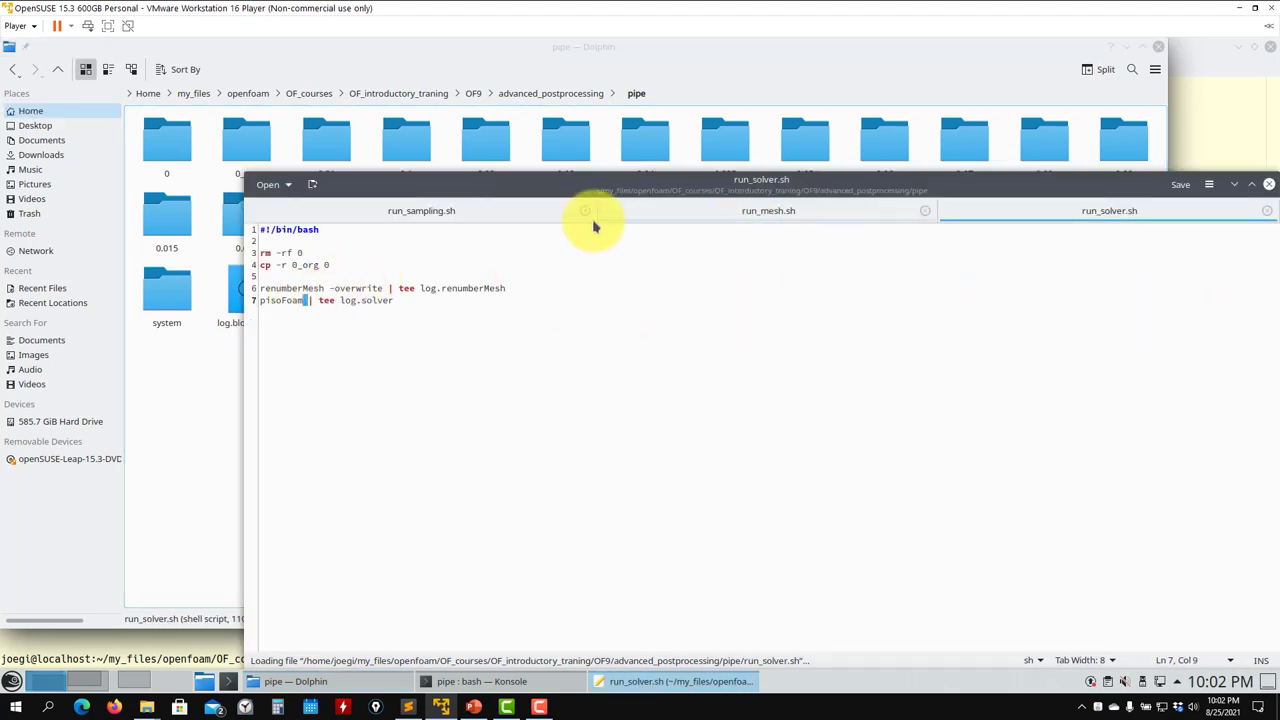
{"action": "left_click_drag", "start_coordinate": [594, 223], "coordinate": [1178, 228]}
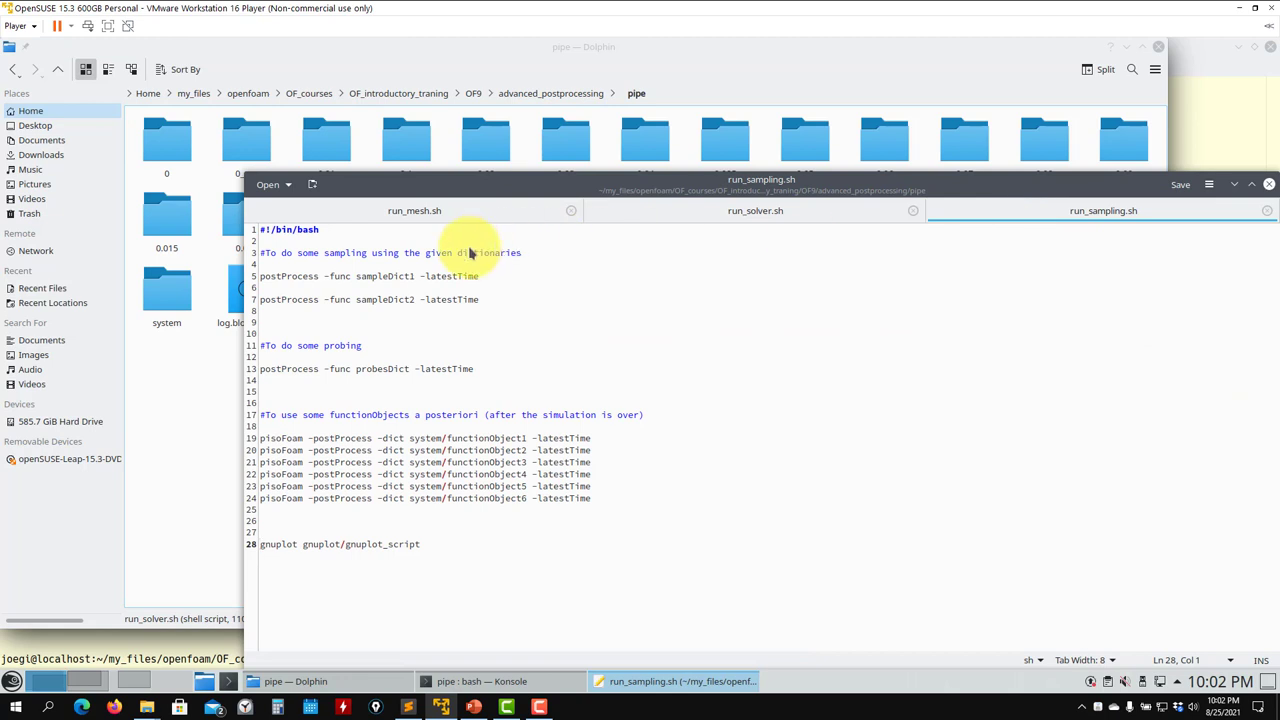
{"action": "left_click", "coordinate": [770, 214]}
{"action": "left_click", "coordinate": [112, 398]}
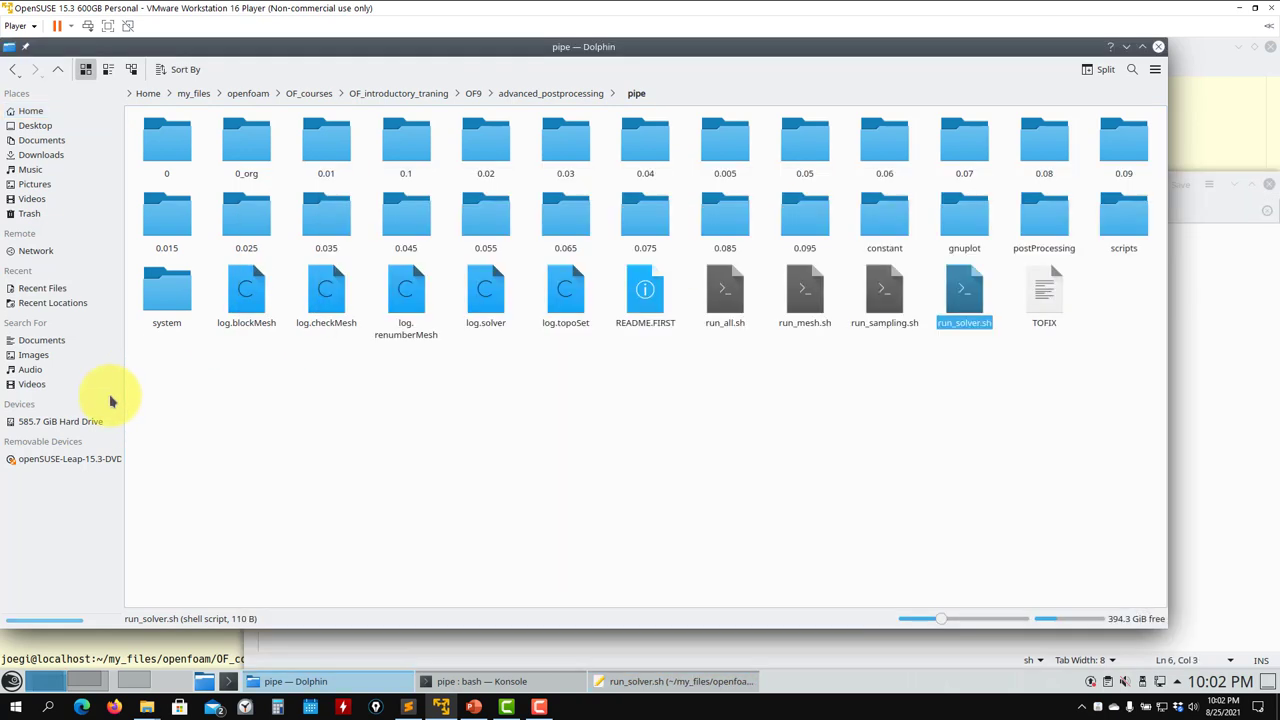
Reopen controlDict from the system folder and scroll through it
{"action": "double_click", "coordinate": [150, 300]}
{"action": "left_click_drag", "start_coordinate": [218, 146], "coordinate": [1234, 280]}
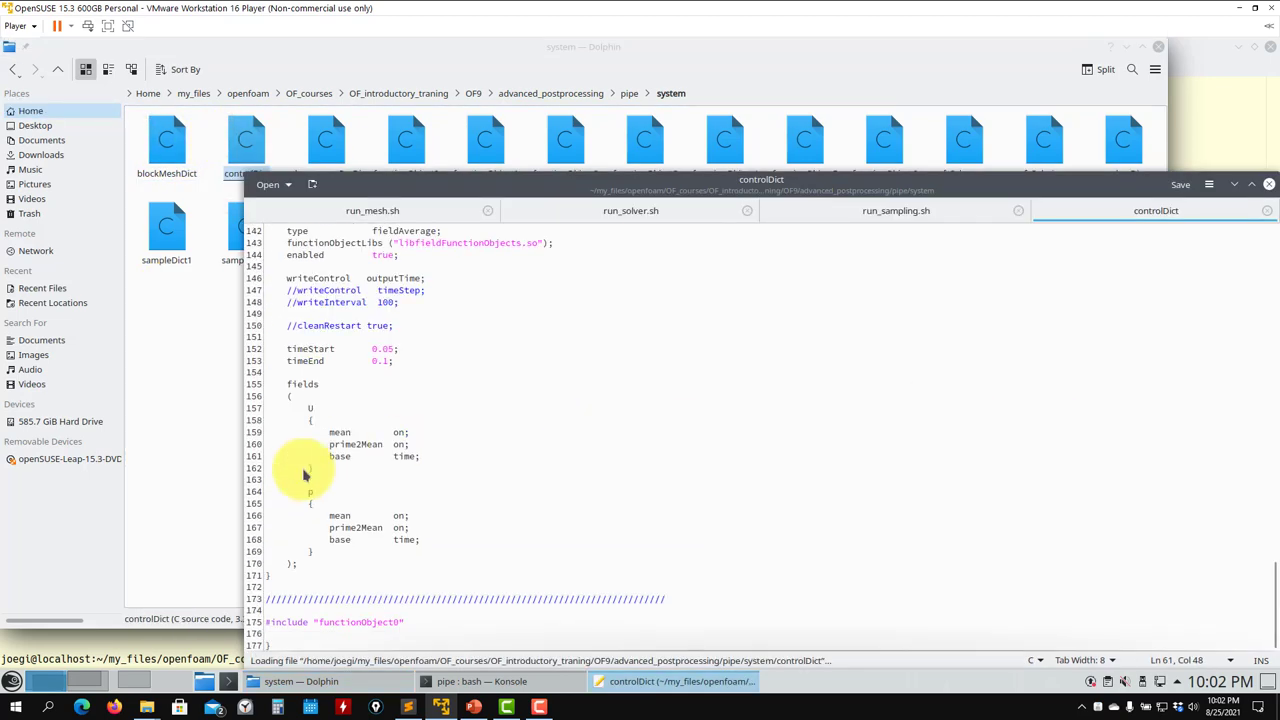
{"action": "scroll", "coordinate": [303, 473], "scroll_direction": "up", "scroll_amount": 20}
{"action": "scroll", "coordinate": [305, 472], "scroll_direction": "up", "scroll_amount": 3}
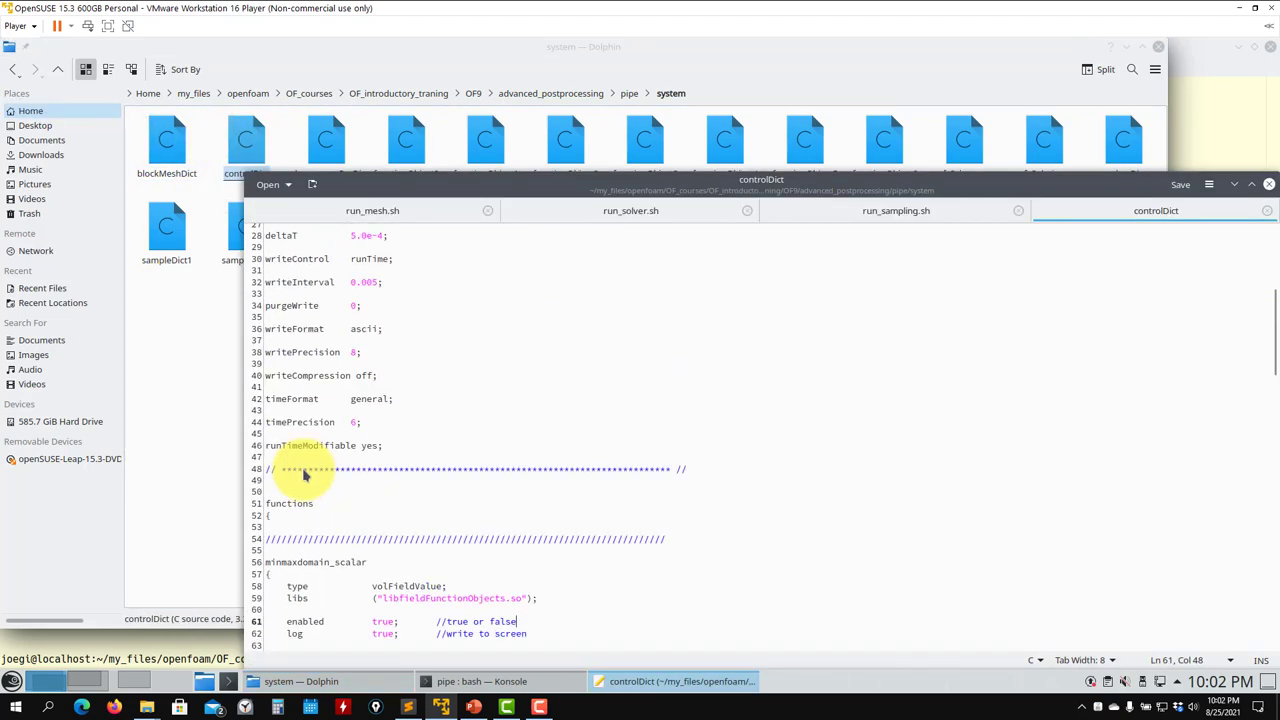
{"action": "scroll", "coordinate": [310, 500], "scroll_direction": "down", "scroll_amount": 20}
{"action": "scroll", "coordinate": [315, 541], "scroll_direction": "down", "scroll_amount": 4}
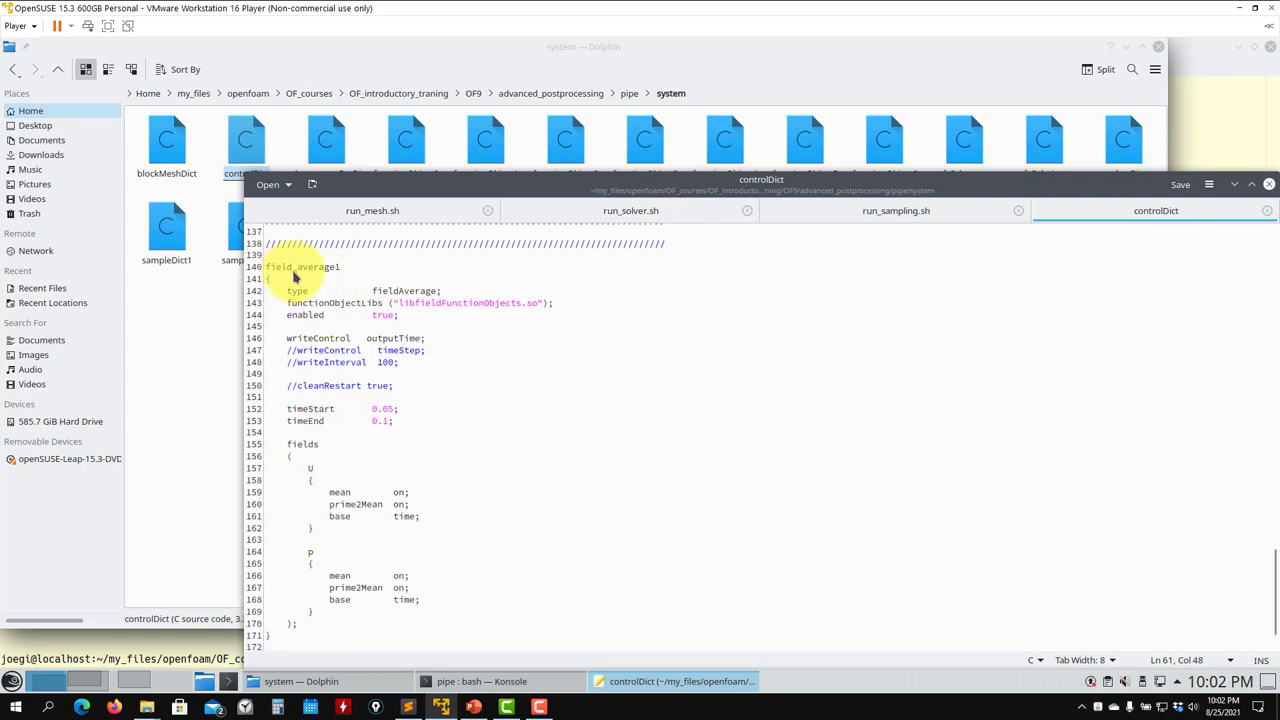
{"action": "scroll", "coordinate": [295, 278], "scroll_direction": "down", "scroll_amount": 2}
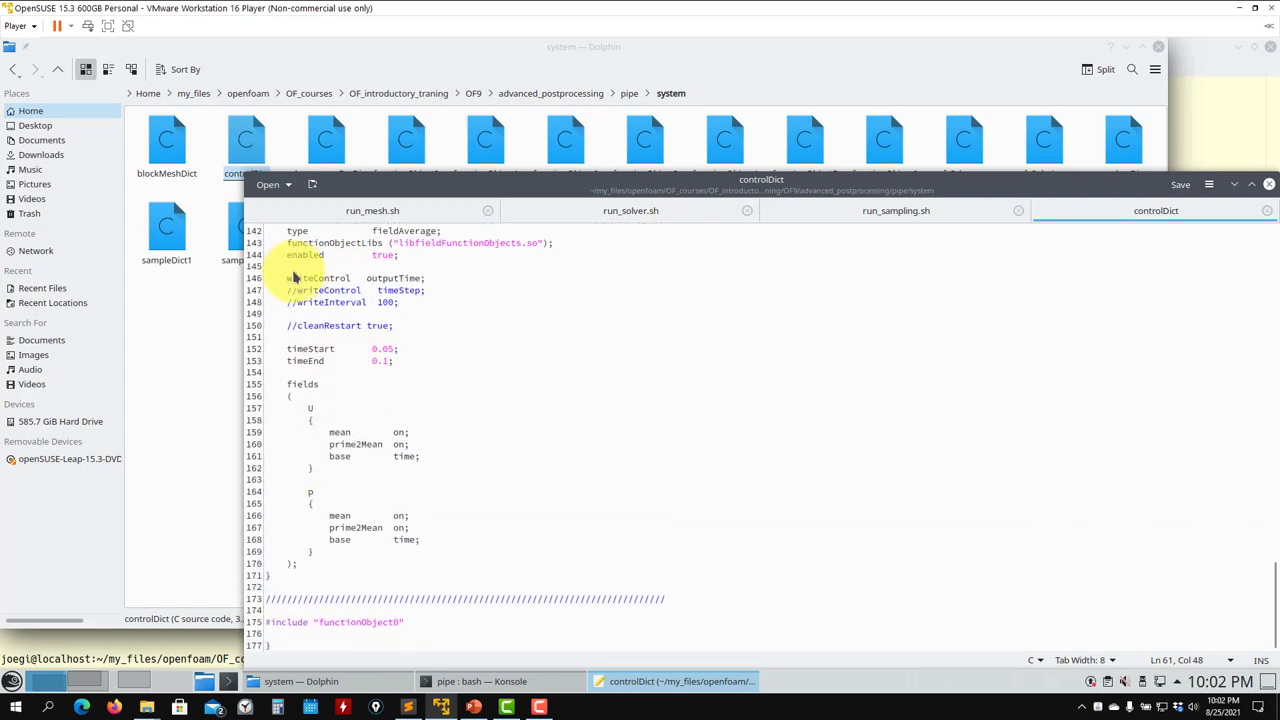
Open functionObject0, the file included by controlDict, and read through it
{"action": "double_click", "coordinate": [351, 622]}
{"action": "left_click", "coordinate": [166, 408]}
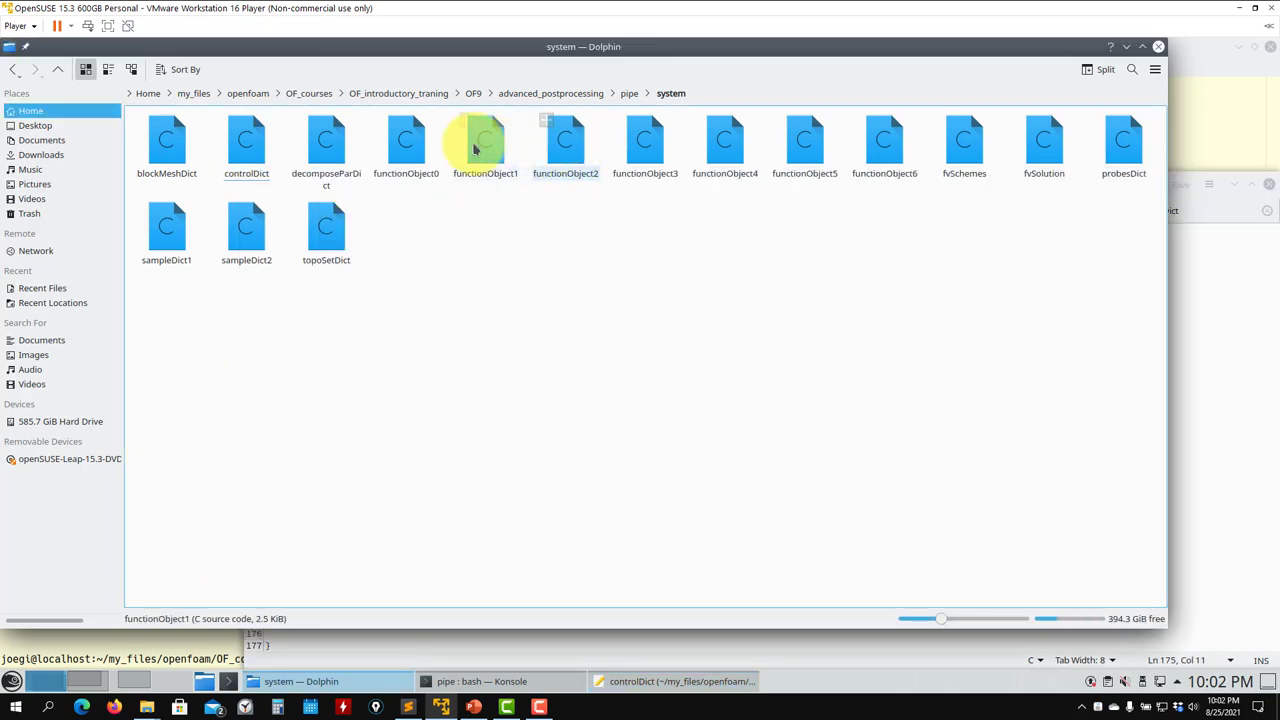
{"action": "left_click_drag", "start_coordinate": [405, 140], "coordinate": [1224, 360]}
{"action": "scroll", "coordinate": [440, 408], "scroll_direction": "up", "scroll_amount": 15}
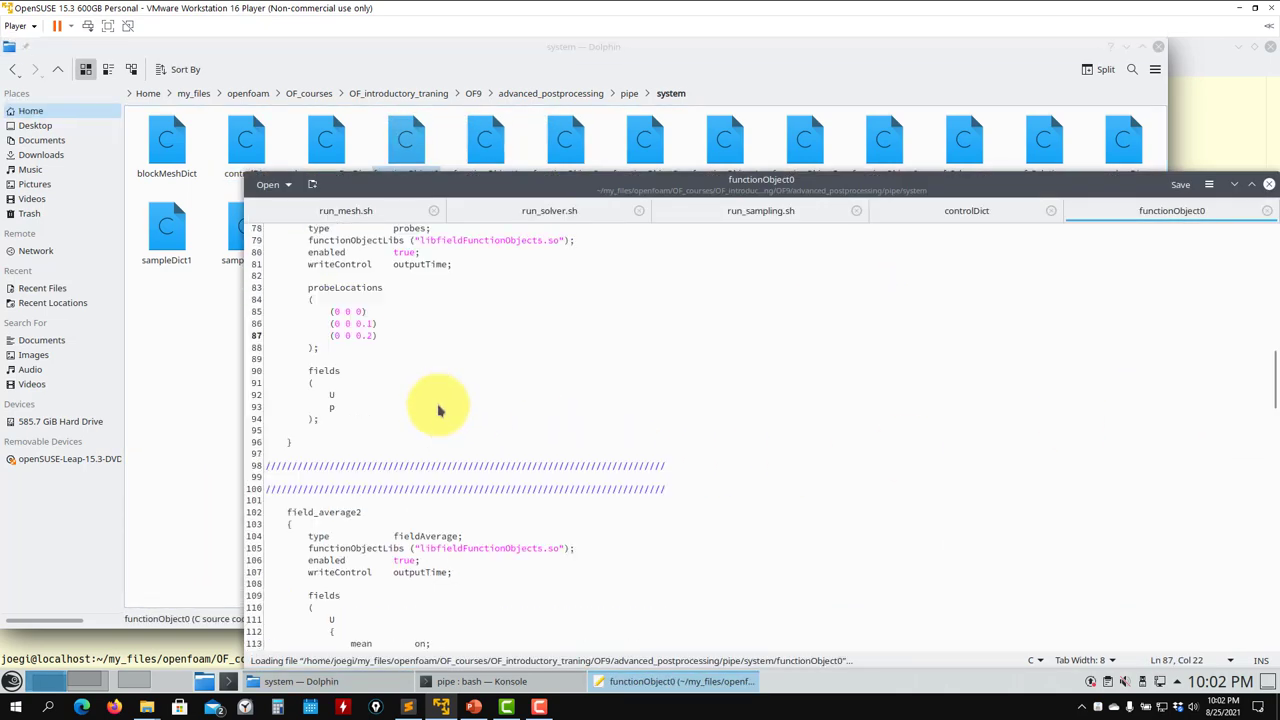
{"action": "scroll", "coordinate": [337, 408], "scroll_direction": "down", "scroll_amount": 20}
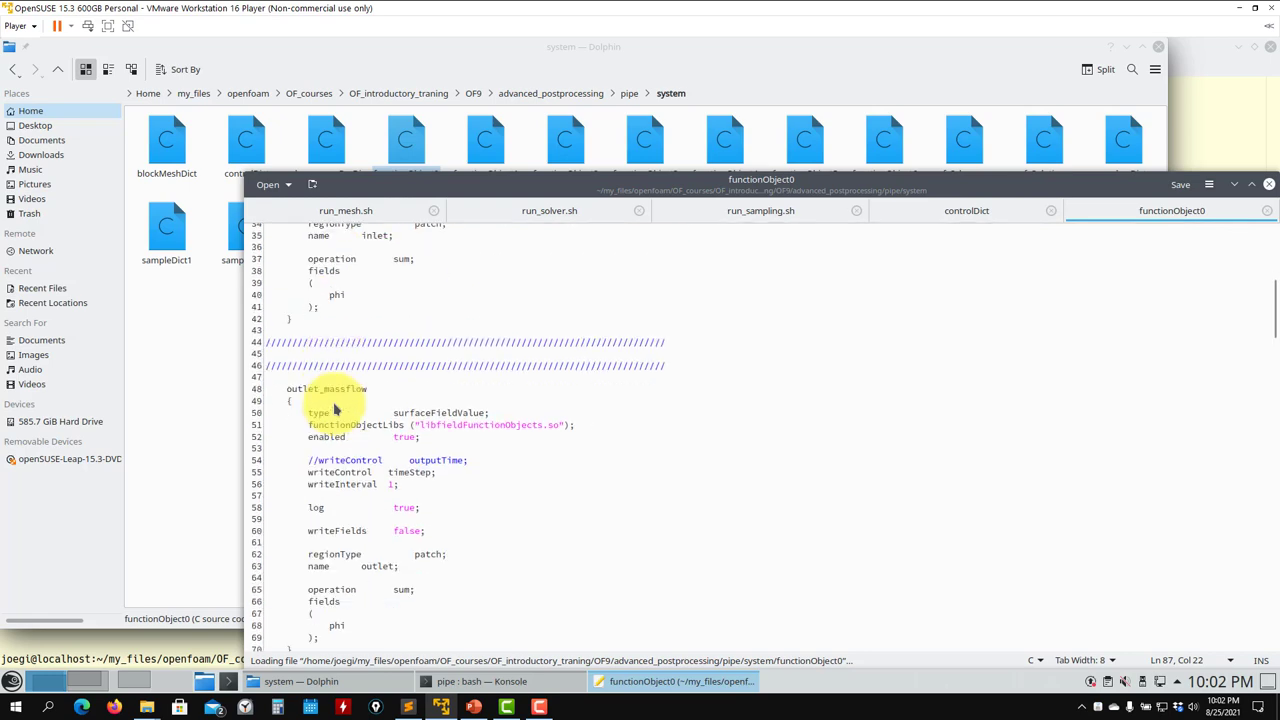
{"action": "scroll", "coordinate": [337, 408], "scroll_direction": "down", "scroll_amount": 18}
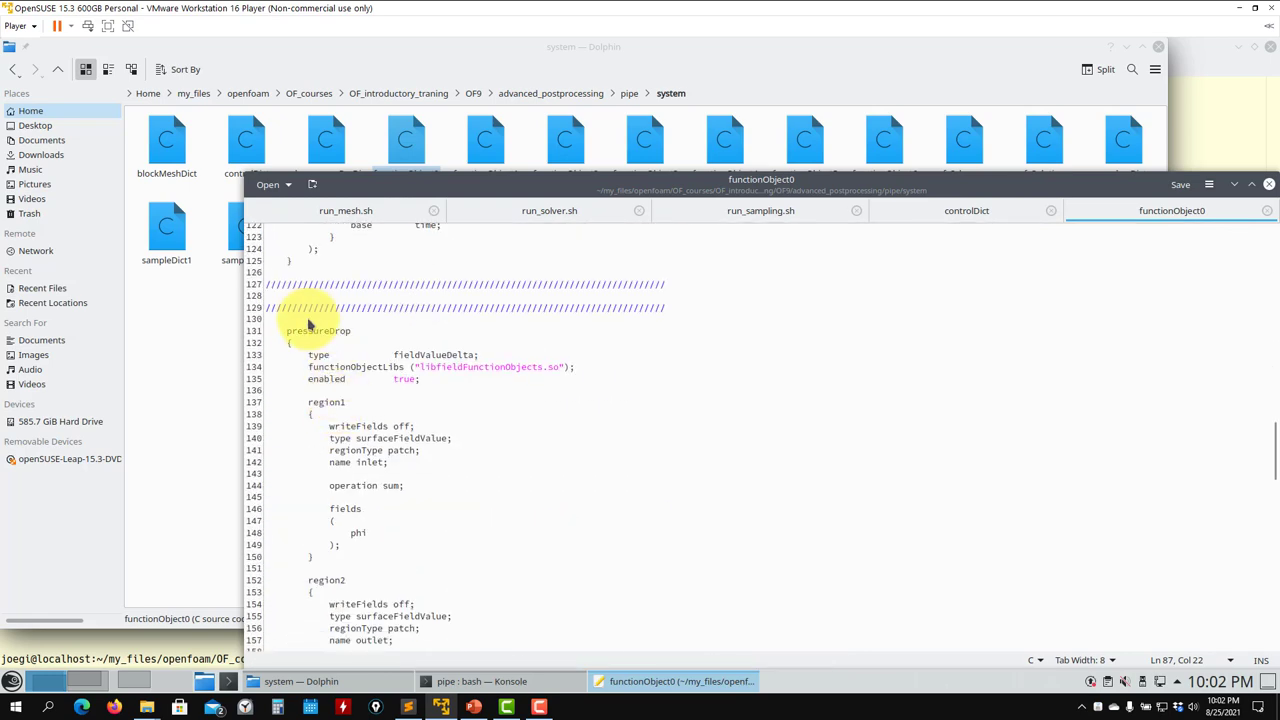
{"action": "scroll", "coordinate": [308, 337], "scroll_direction": "down", "scroll_amount": 18}
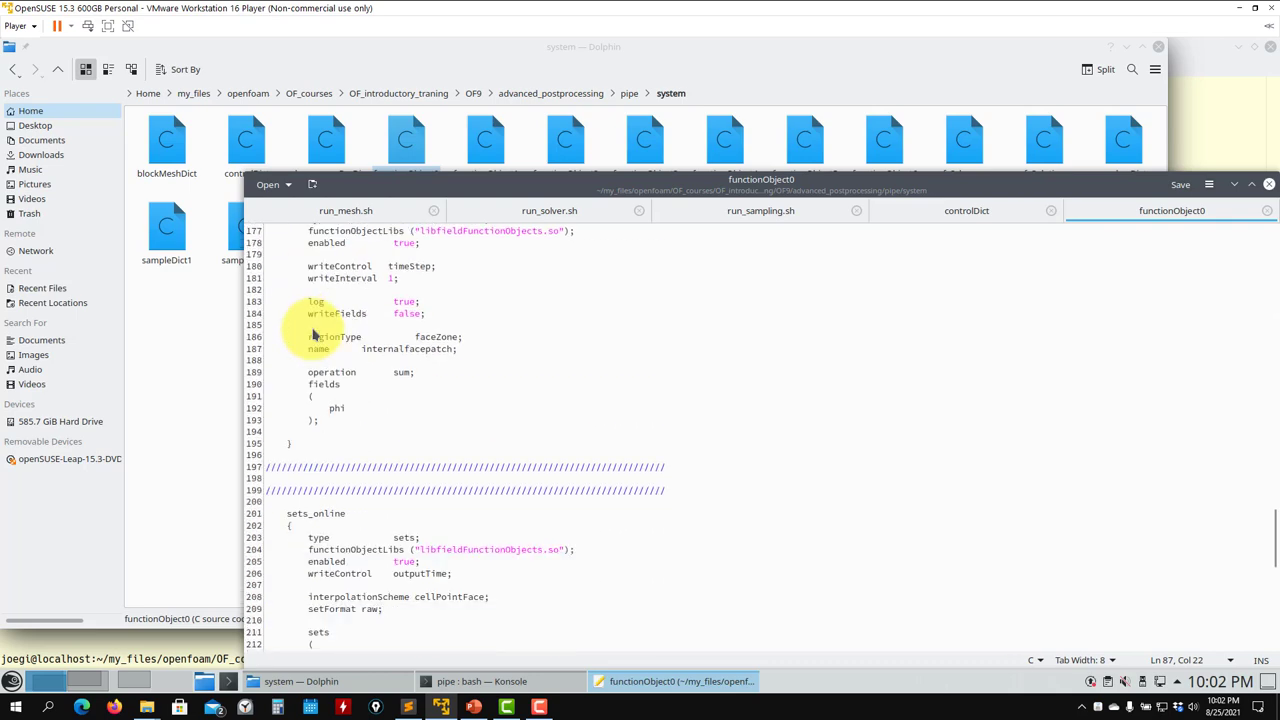
{"action": "scroll", "coordinate": [313, 337], "scroll_direction": "down", "scroll_amount": 11}
{"action": "scroll", "coordinate": [313, 337], "scroll_direction": "up", "scroll_amount": 6}
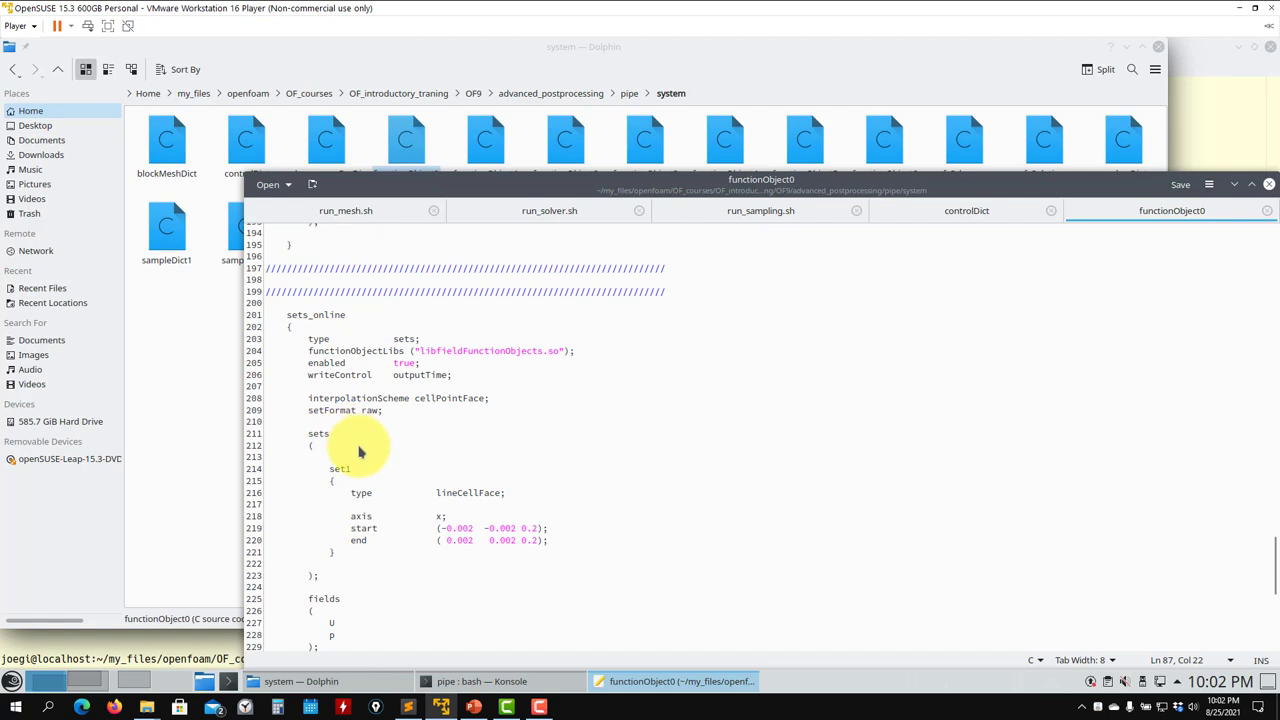
{"action": "scroll", "coordinate": [362, 459], "scroll_direction": "down", "scroll_amount": 1}
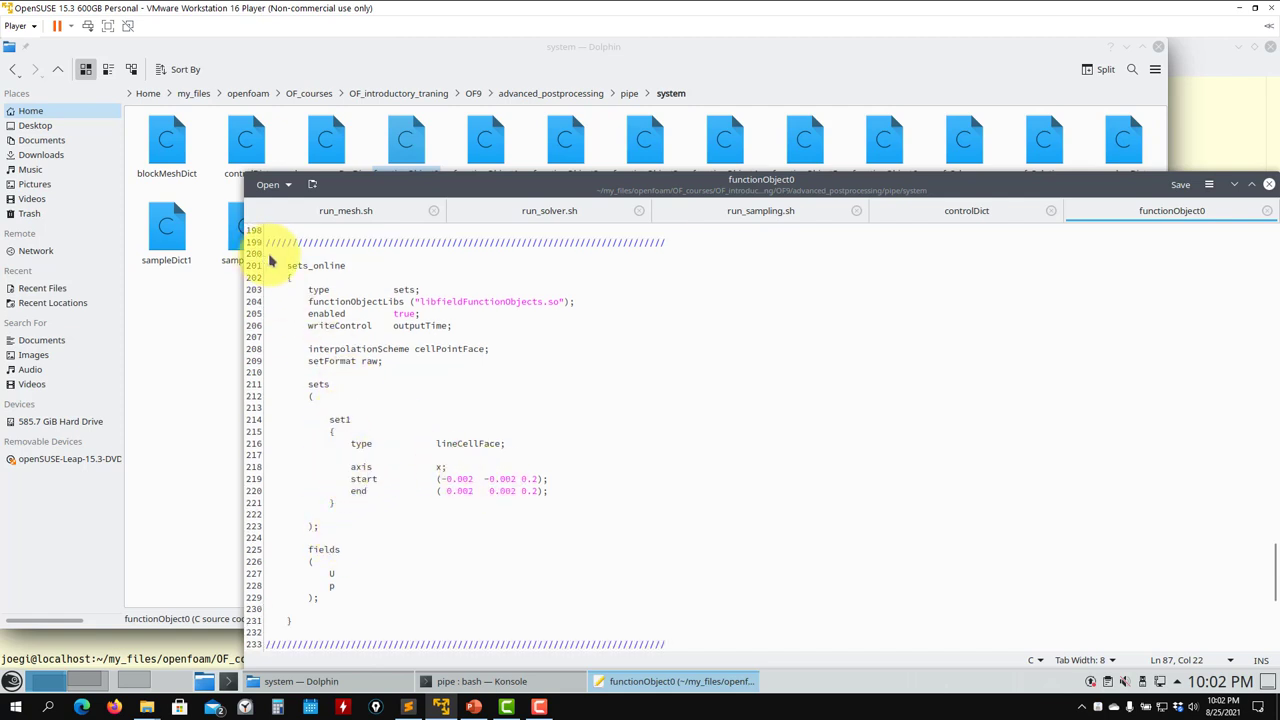
Select the whole sets_online block through line 233, then move on toward forces_object
{"action": "left_click_drag", "start_coordinate": [269, 258], "coordinate": [401, 641]}
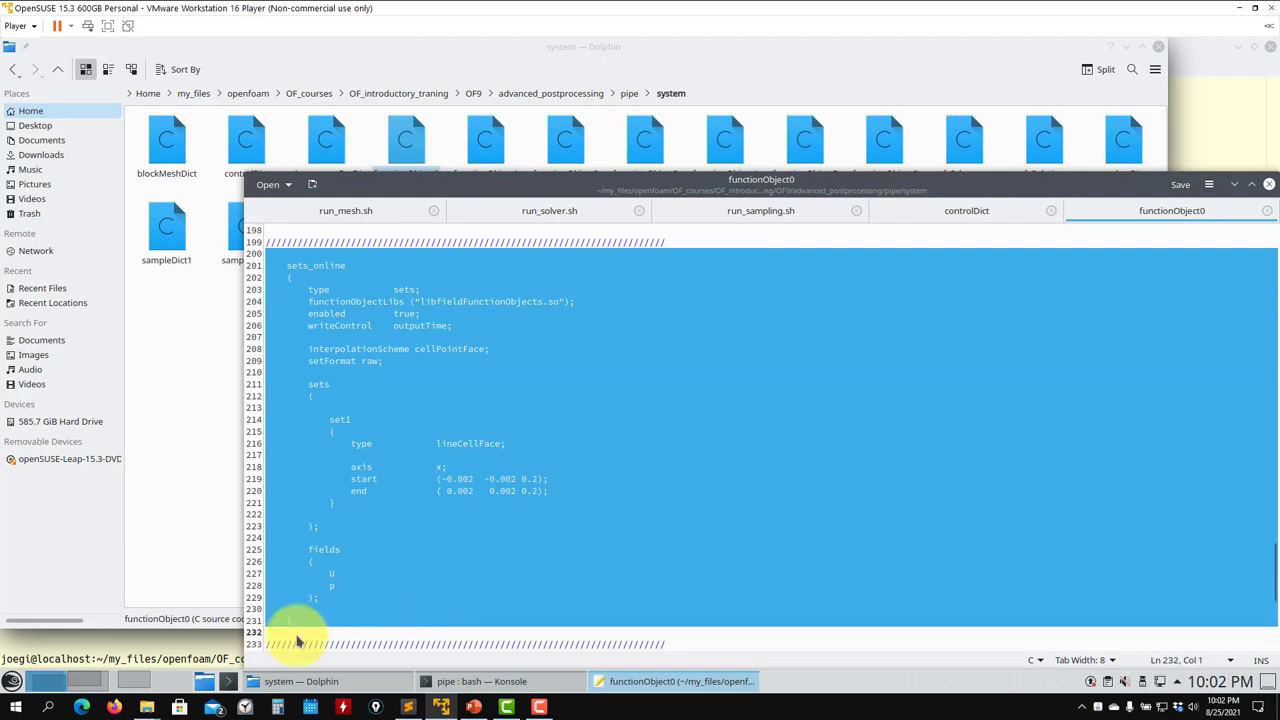
{"action": "left_click_drag", "start_coordinate": [297, 641], "coordinate": [288, 643]}
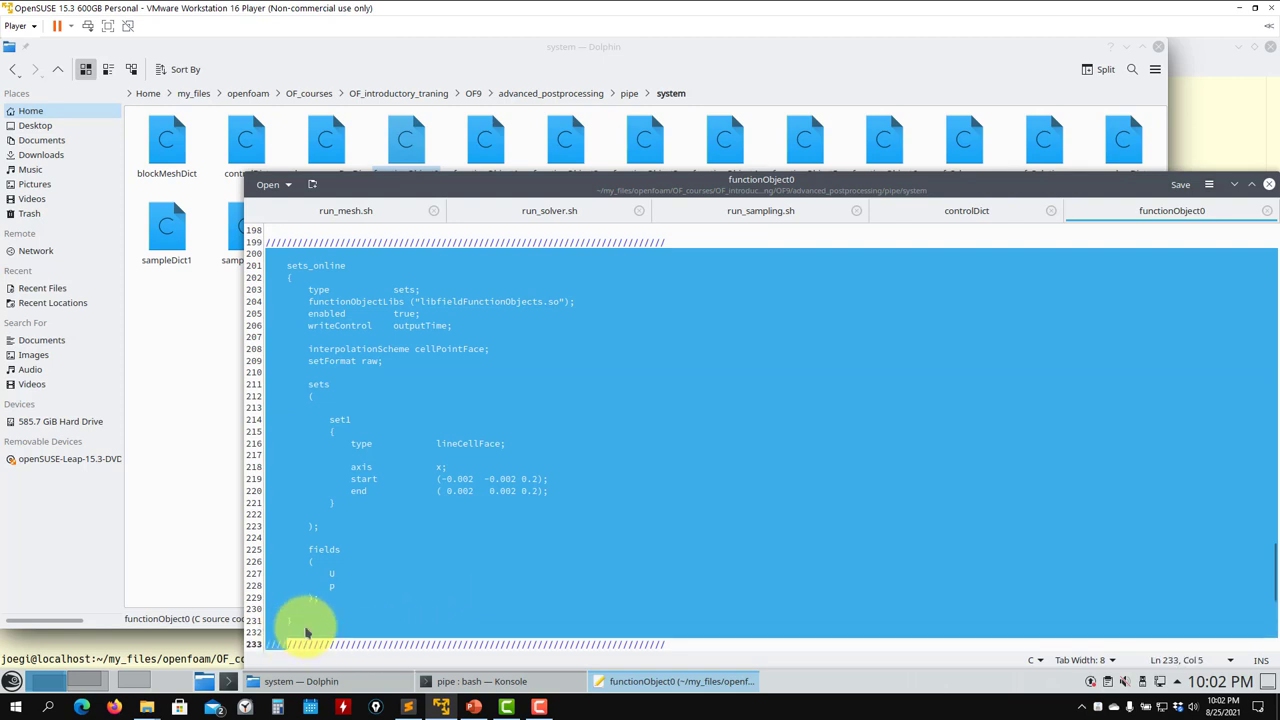
{"action": "scroll", "coordinate": [314, 614], "scroll_direction": "down", "scroll_amount": 2}
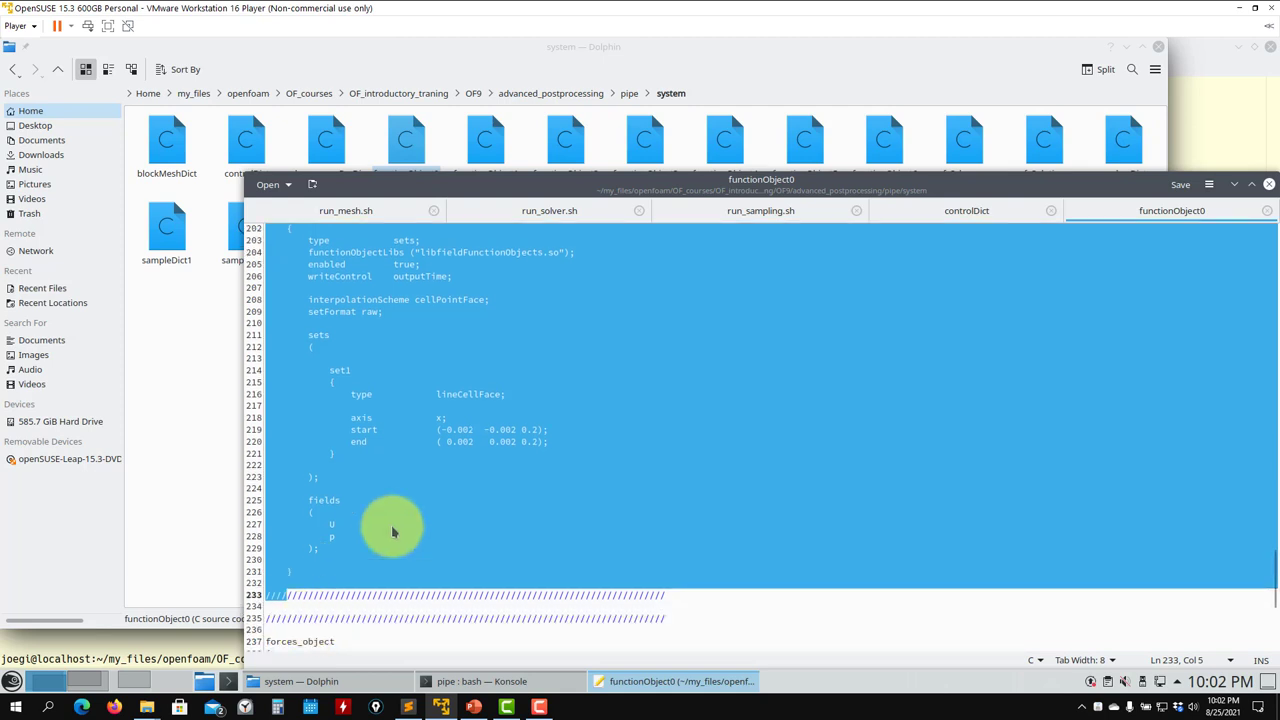
{"action": "scroll", "coordinate": [393, 531], "scroll_direction": "down", "scroll_amount": 8}
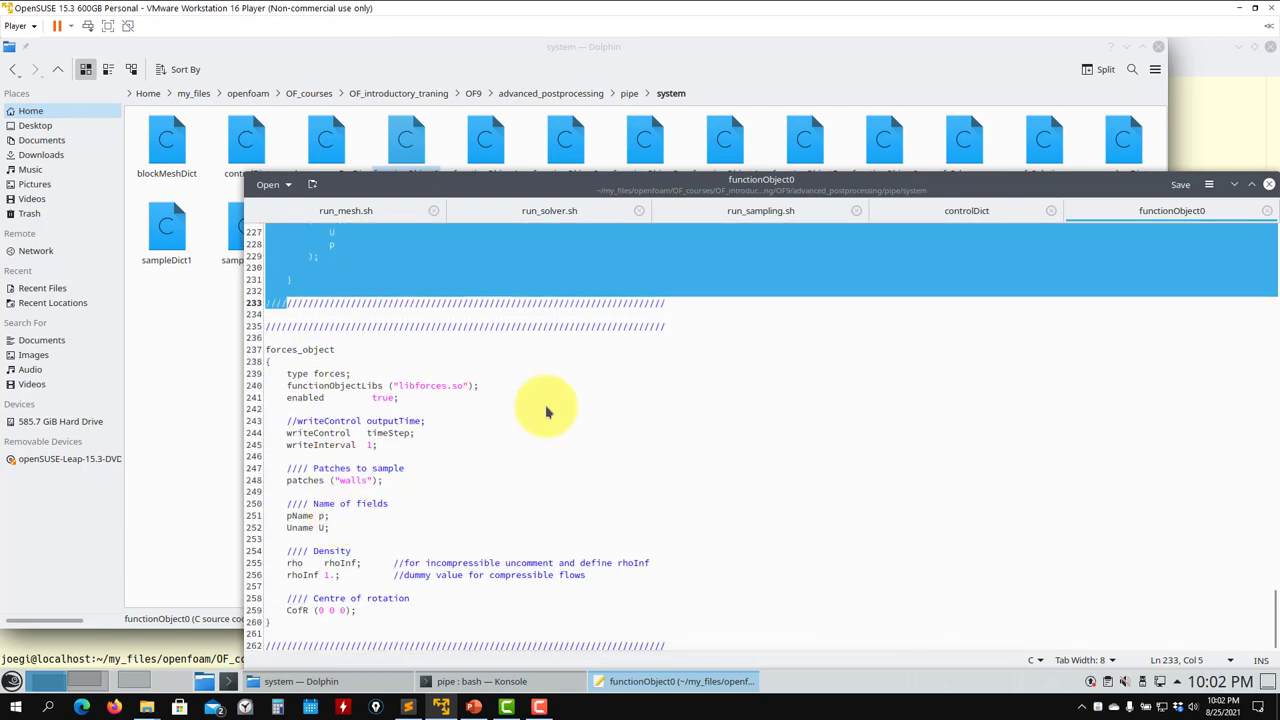
Mark the sampleDict1 postProcess command on line 5 of run_sampling.sh, then open sampleDict1 and sampleDict2
{"action": "left_click", "coordinate": [763, 212]}
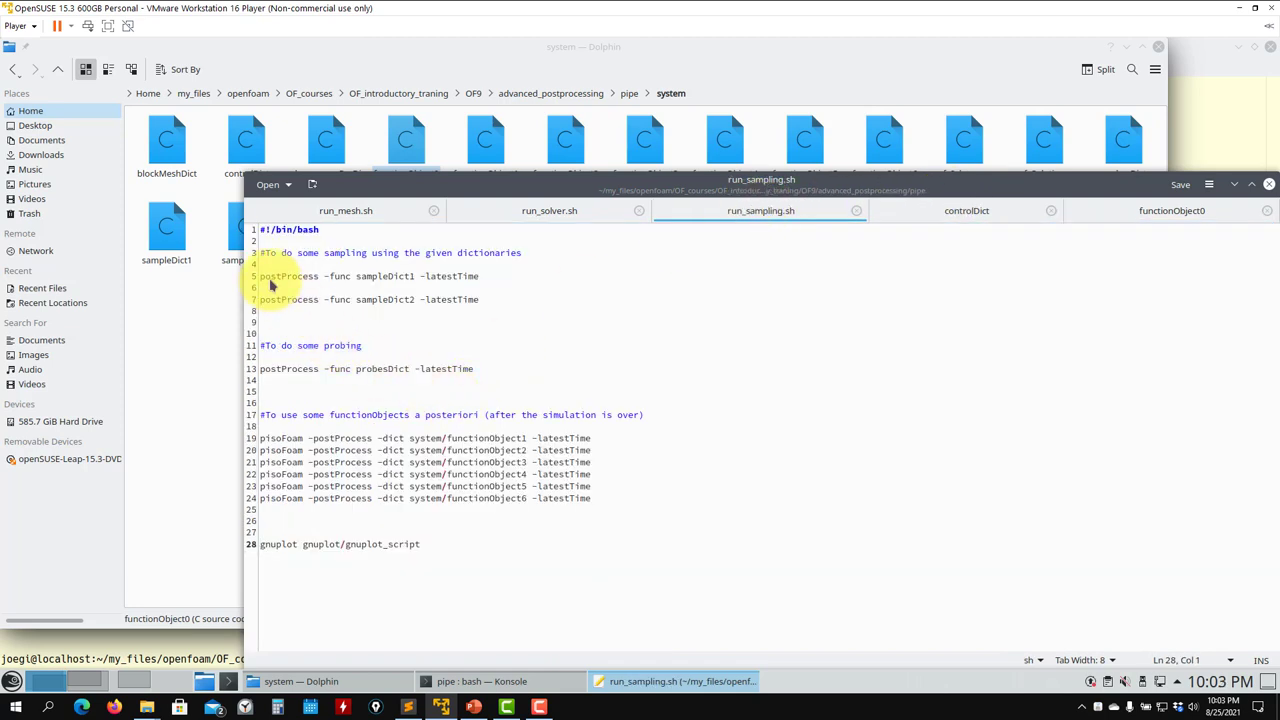
{"action": "left_click_drag", "start_coordinate": [261, 283], "coordinate": [503, 286]}
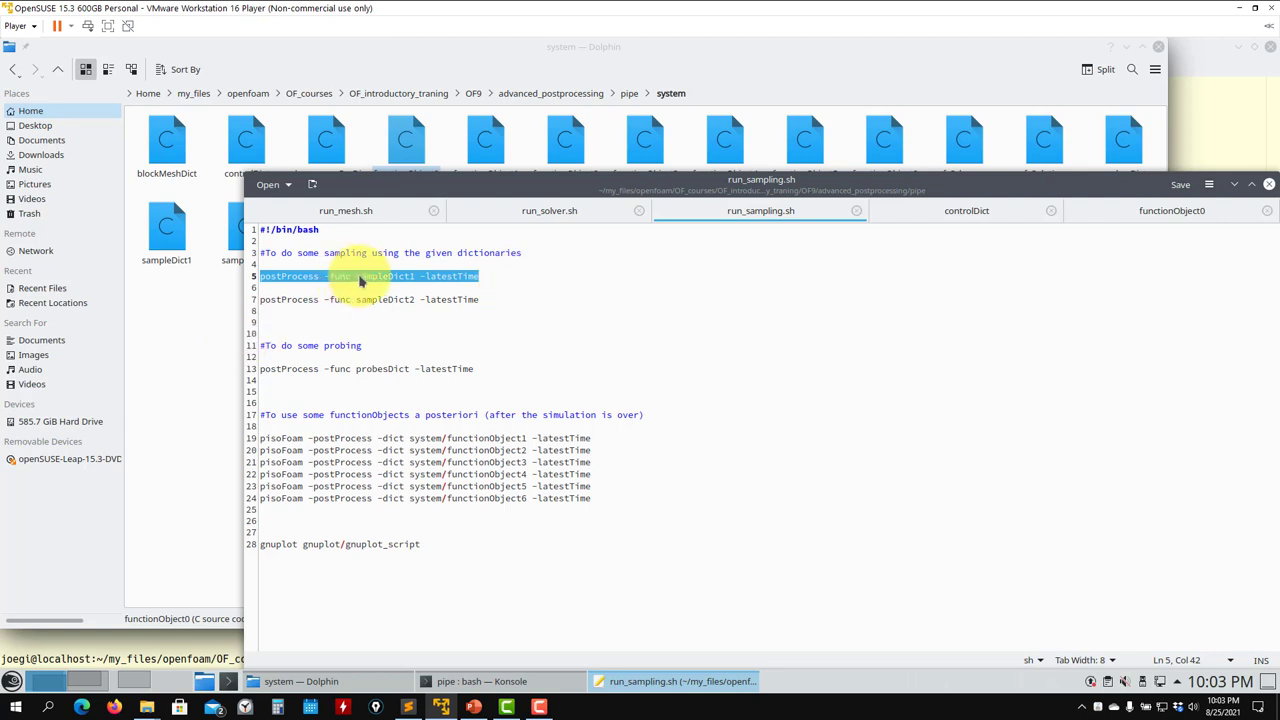
{"action": "left_click", "coordinate": [199, 352]}
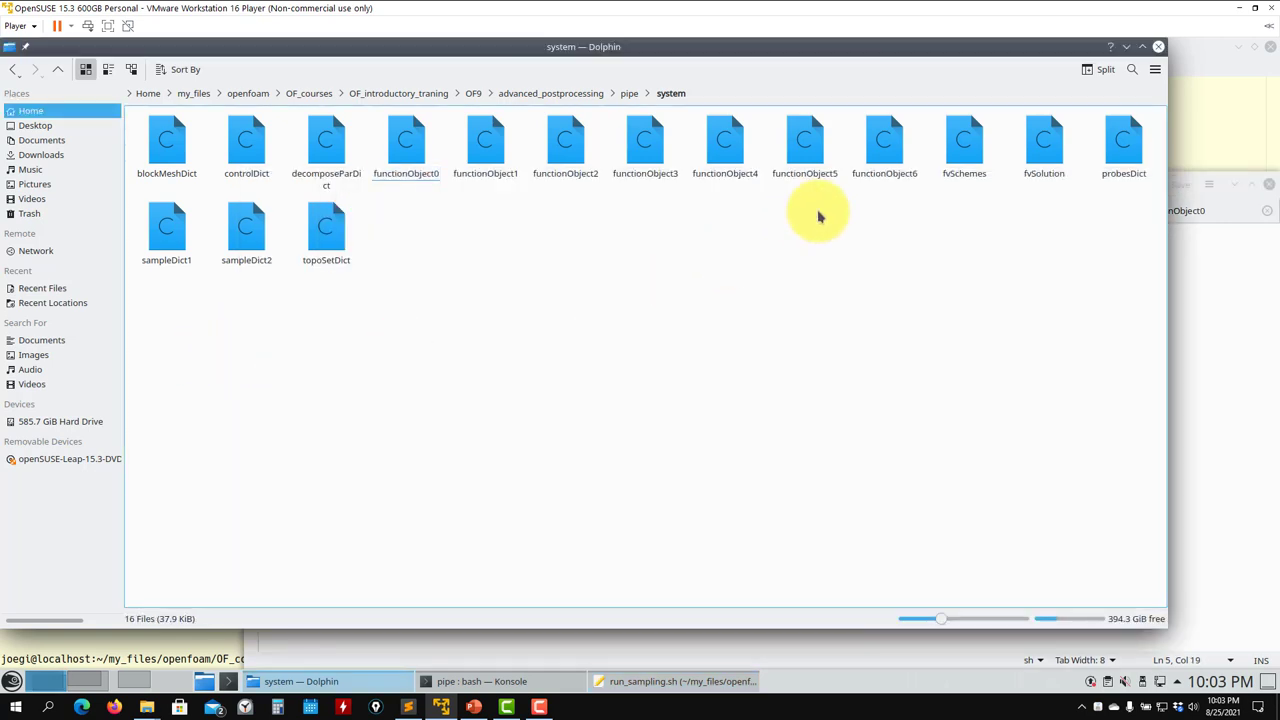
{"action": "left_click_drag", "start_coordinate": [252, 278], "coordinate": [1232, 382]}
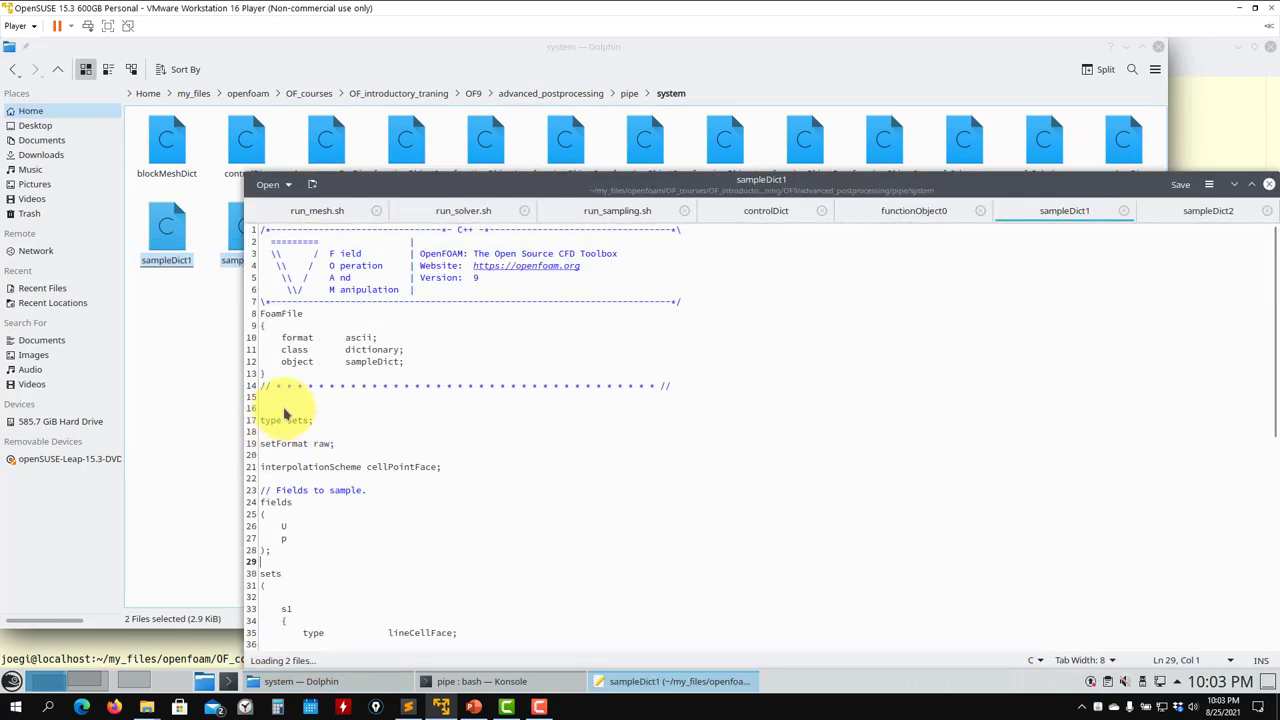
Review sampleDict1's s1, s2 and somePoints sets and sampleDict2's surf1–surf4 surfaces
{"action": "scroll", "coordinate": [285, 413], "scroll_direction": "down", "scroll_amount": 5}
{"action": "scroll", "coordinate": [293, 408], "scroll_direction": "down", "scroll_amount": 7}
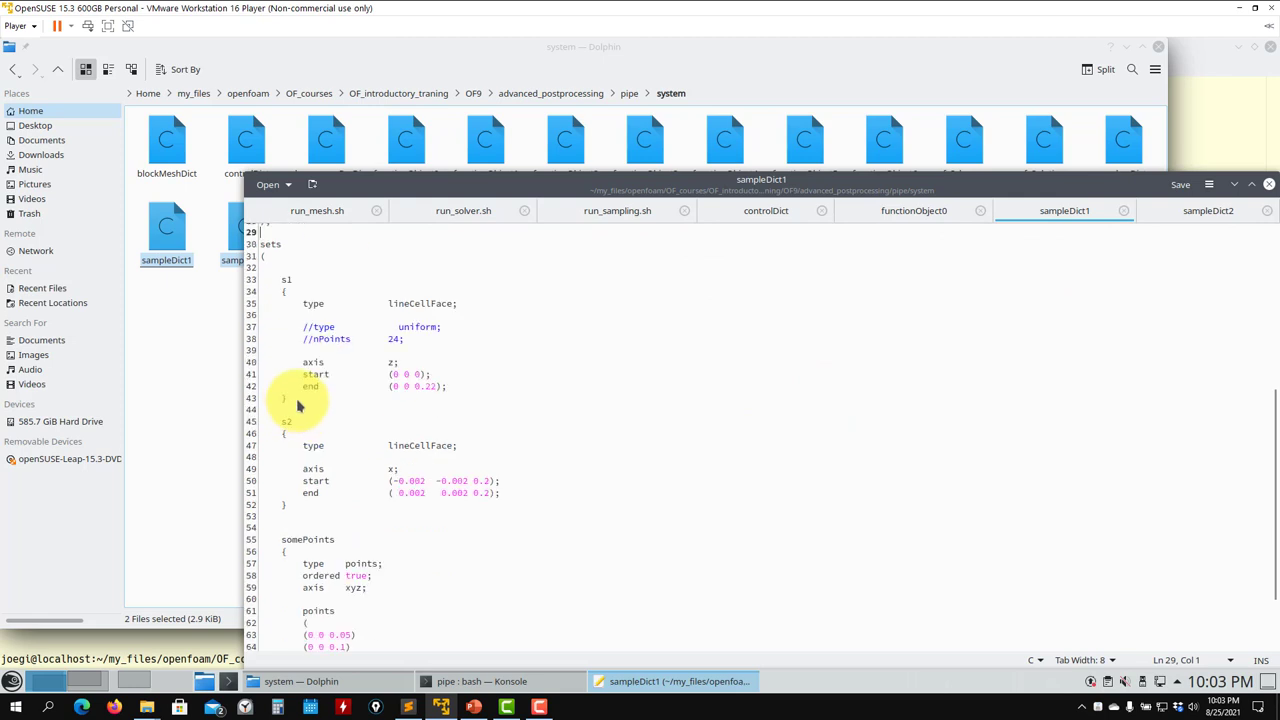
{"action": "left_click", "coordinate": [1208, 211]}
{"action": "scroll", "coordinate": [430, 335], "scroll_direction": "down", "scroll_amount": 6}
{"action": "scroll", "coordinate": [438, 348], "scroll_direction": "down", "scroll_amount": 6}
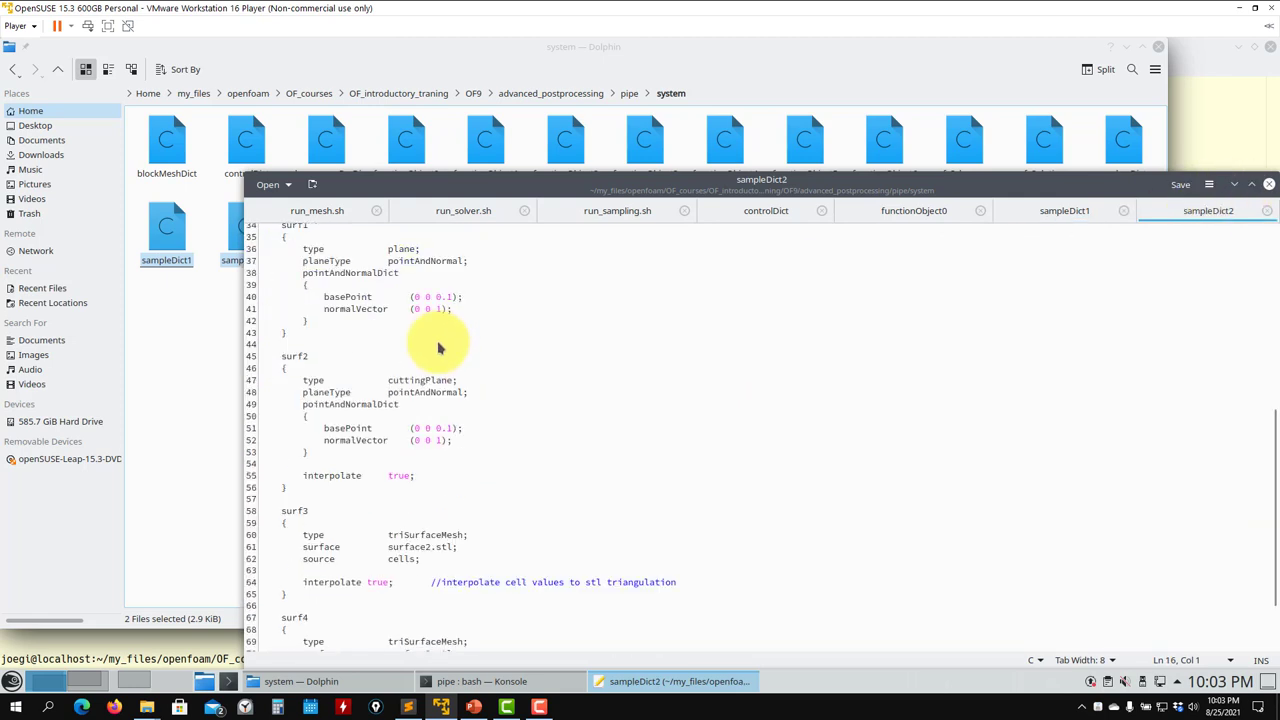
{"action": "scroll", "coordinate": [440, 345], "scroll_direction": "down", "scroll_amount": 3}
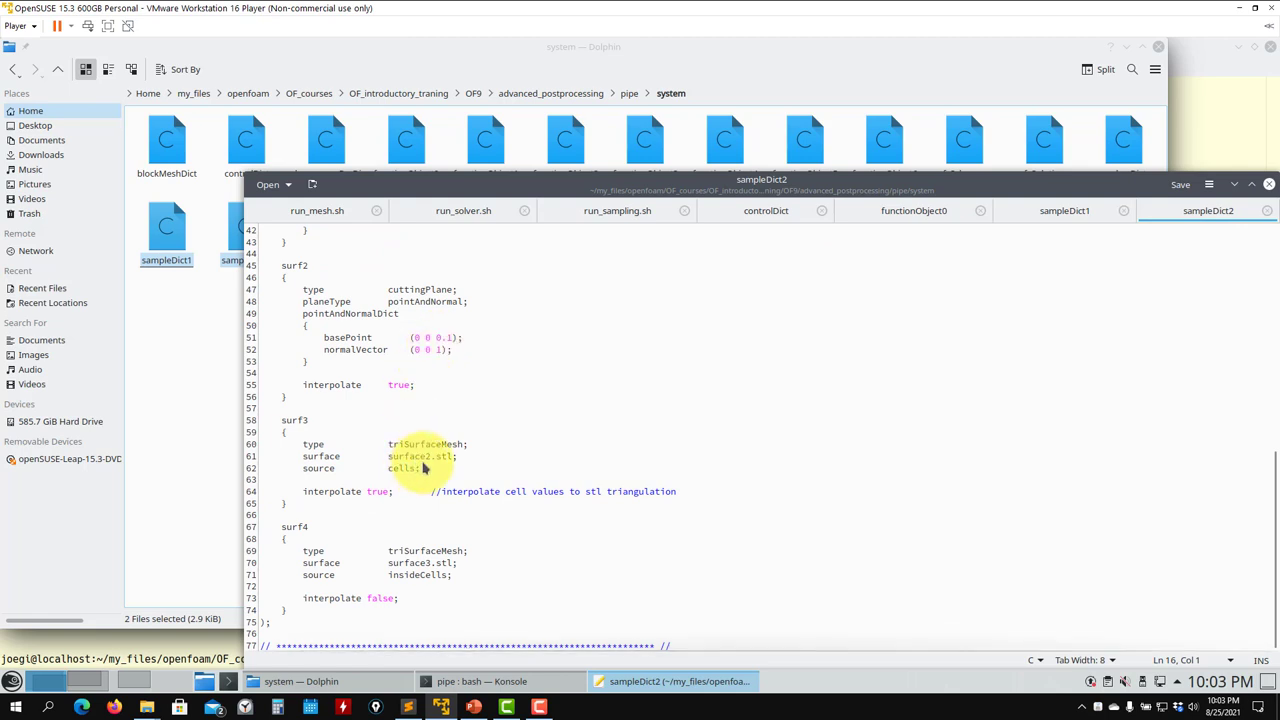
{"action": "scroll", "coordinate": [428, 460], "scroll_direction": "up", "scroll_amount": 6}
{"action": "scroll", "coordinate": [428, 455], "scroll_direction": "up", "scroll_amount": 3}
{"action": "scroll", "coordinate": [400, 371], "scroll_direction": "down", "scroll_amount": 9}
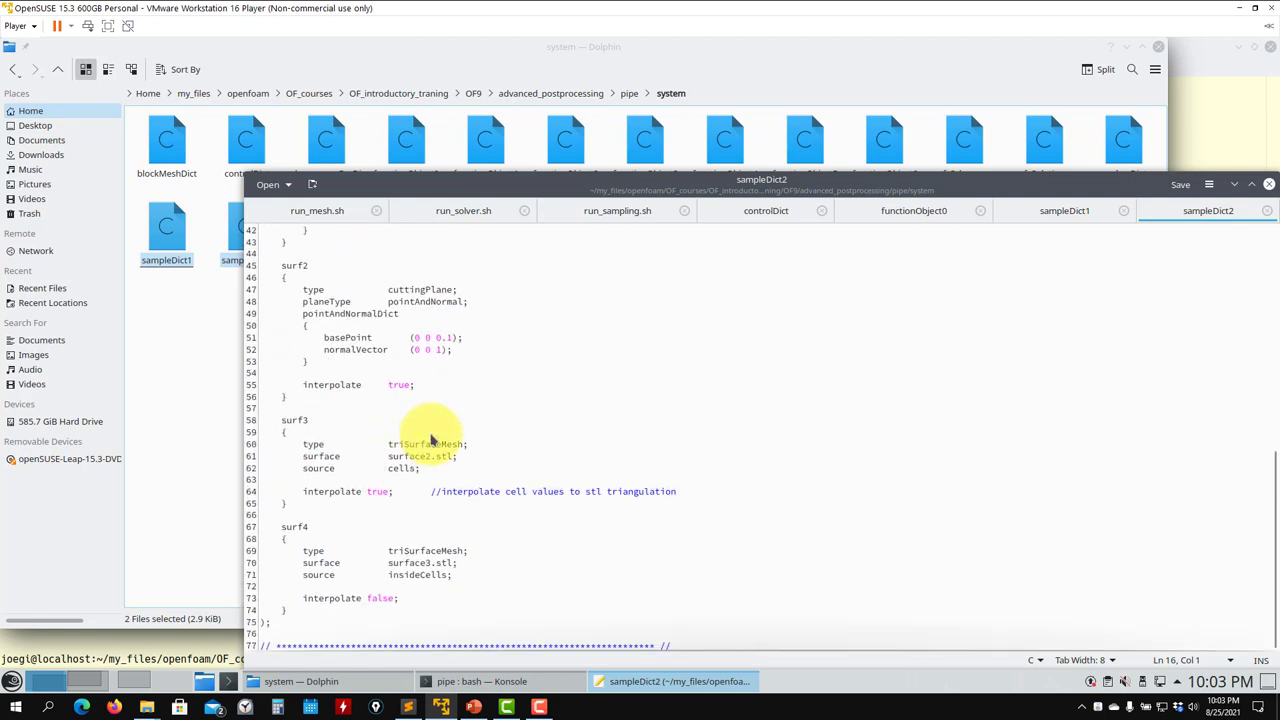
{"action": "left_click", "coordinate": [963, 71]}
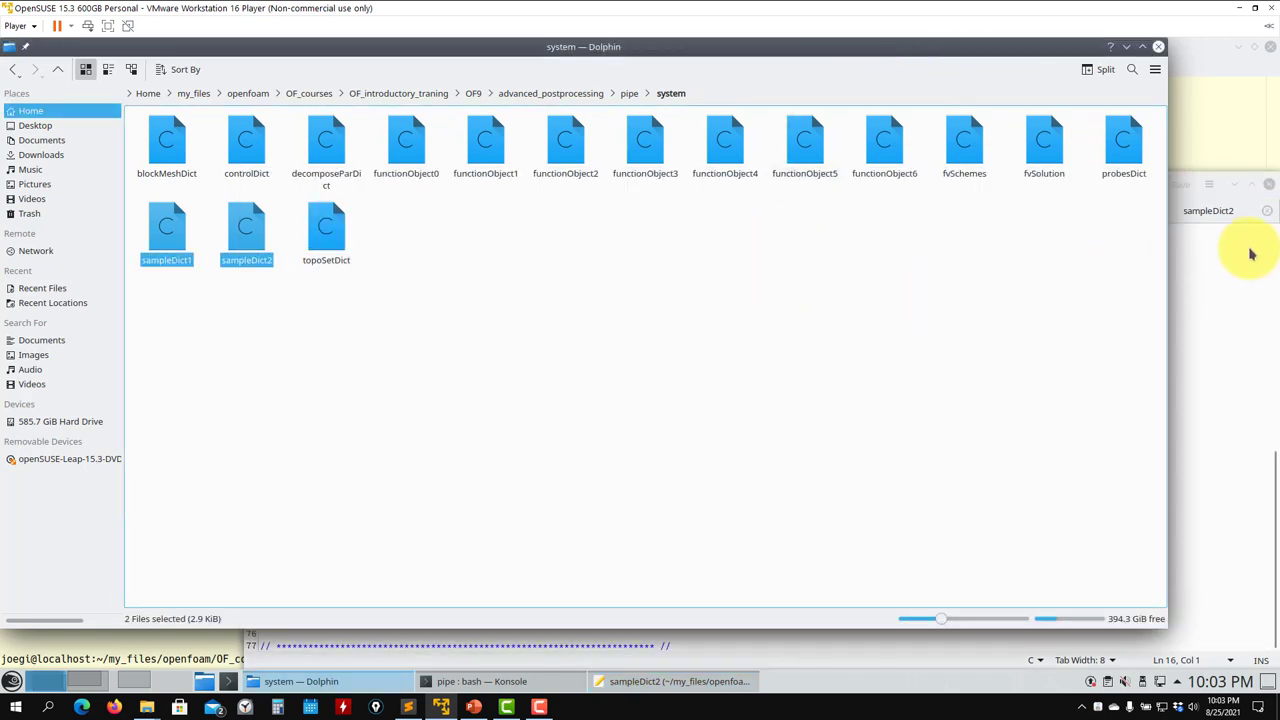
Open probesDict, which probes p and U at eight points from z=0.025 to 0.20
{"action": "left_click", "coordinate": [1251, 254]}
{"action": "left_click", "coordinate": [590, 210]}
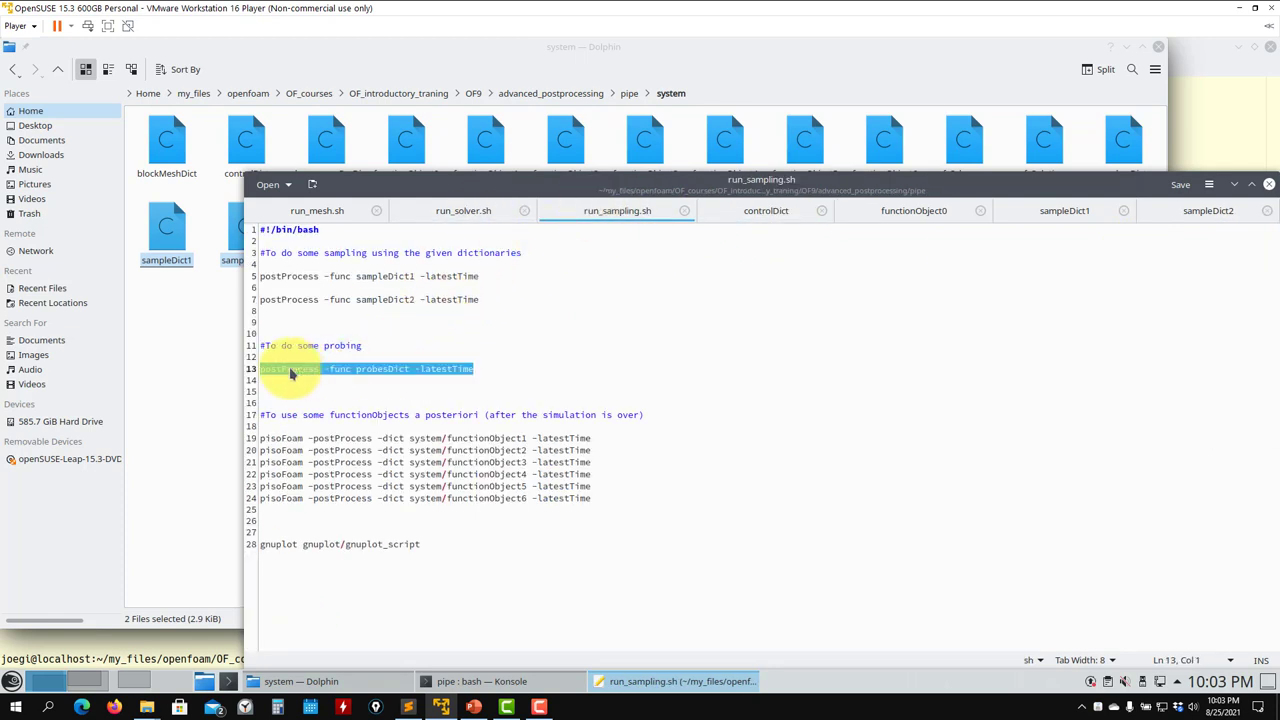
{"action": "left_click", "coordinate": [183, 391]}
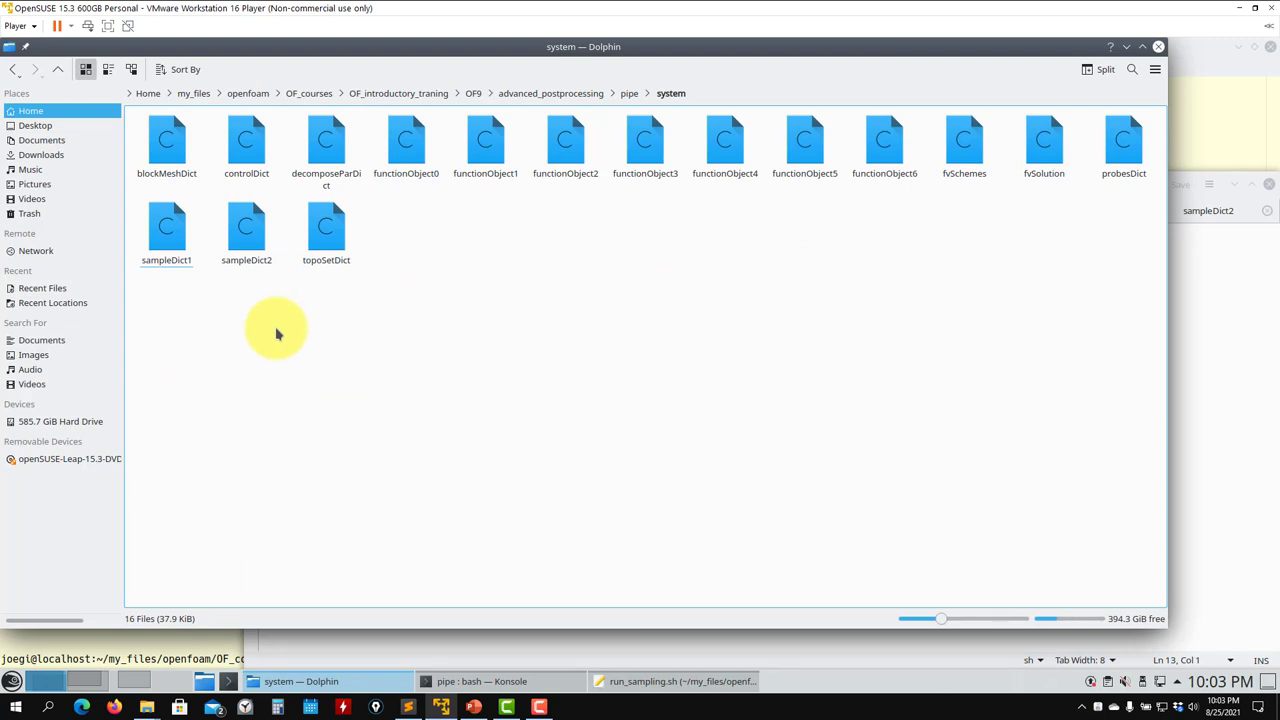
{"action": "double_click", "coordinate": [1135, 165]}
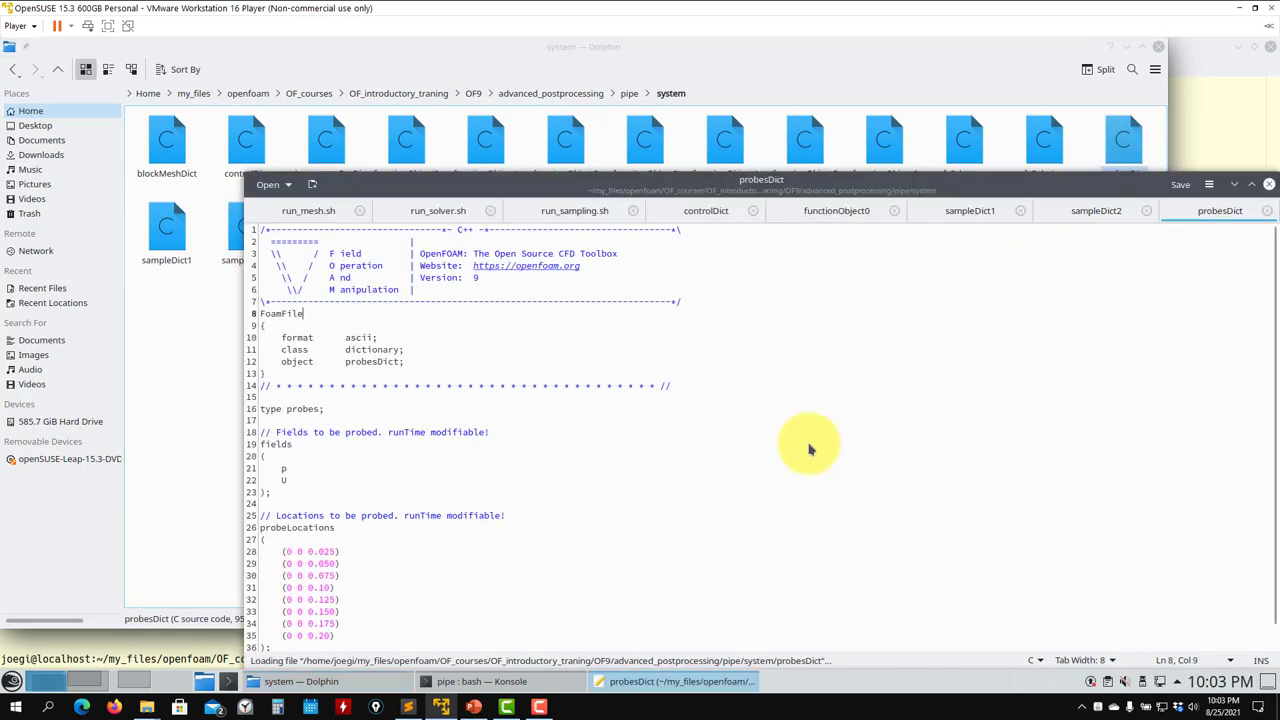
Select the six pisoFoam function-object commands on lines 19–24 of run_sampling.sh, then clear the selection
{"action": "scroll", "coordinate": [726, 491], "scroll_direction": "down", "scroll_amount": 1}
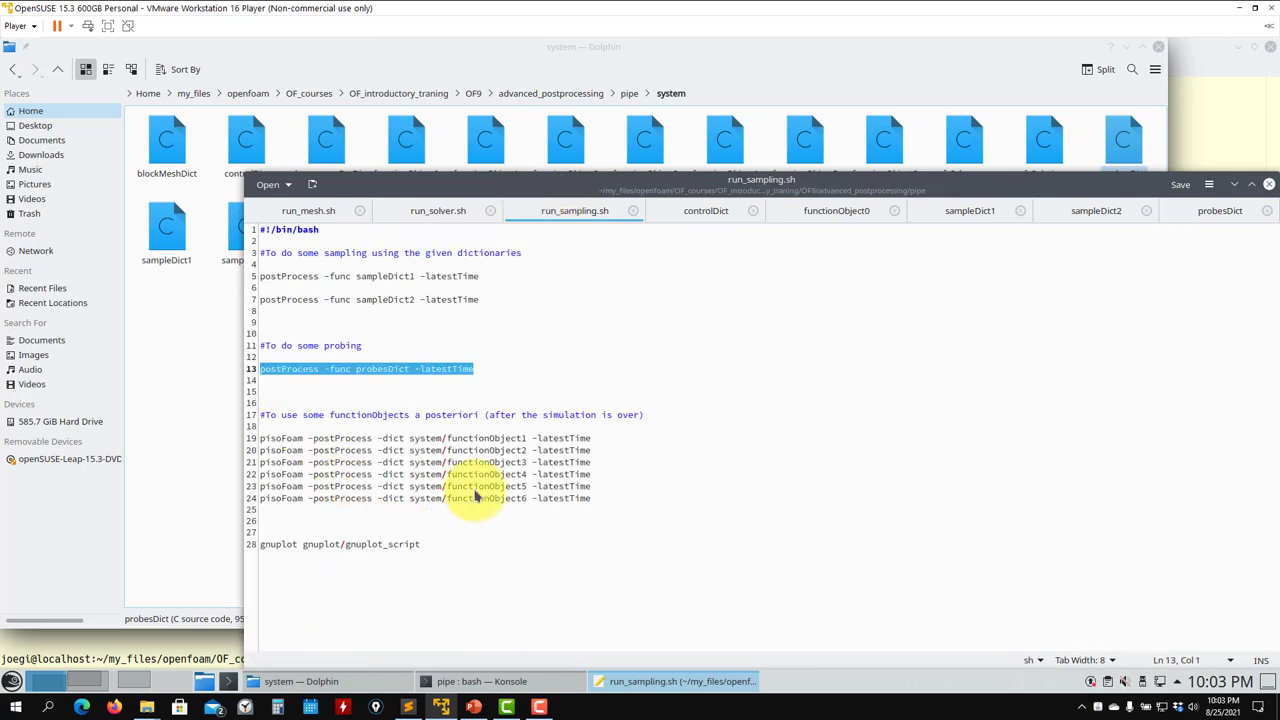
{"action": "left_click_drag", "start_coordinate": [595, 500], "coordinate": [250, 445]}
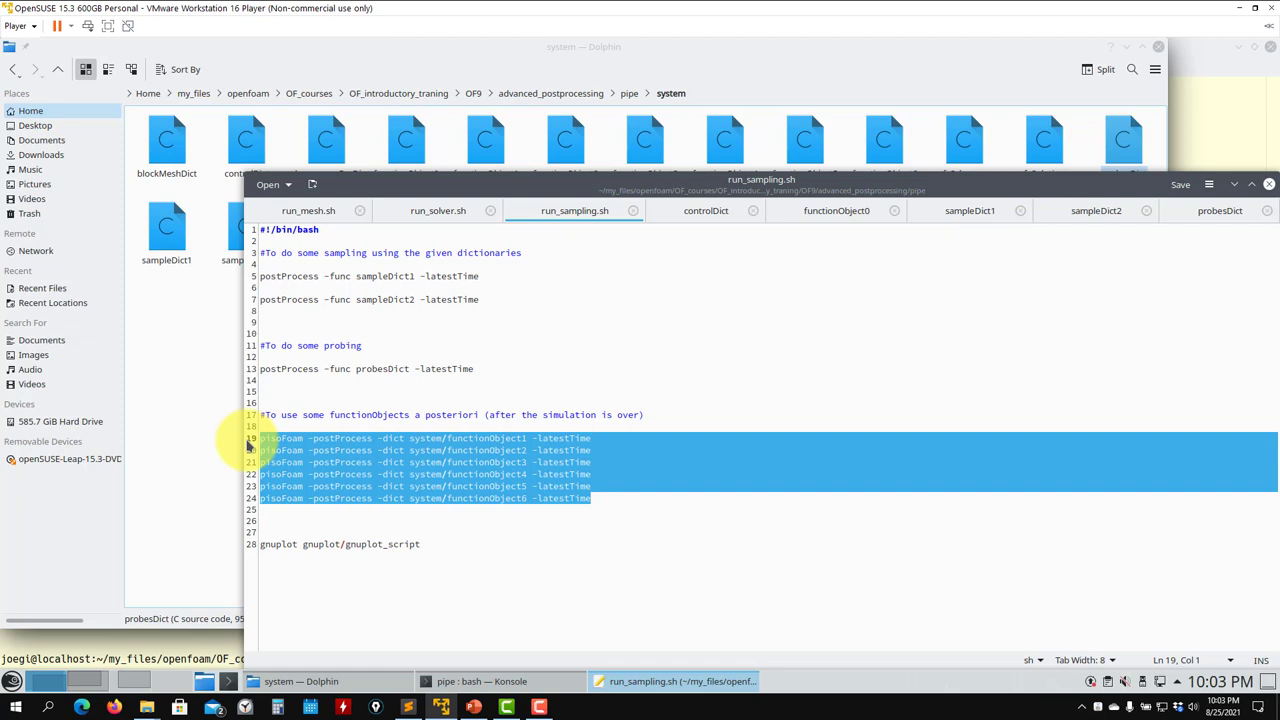
{"action": "left_click", "coordinate": [446, 438]}
{"action": "left_click", "coordinate": [196, 394]}
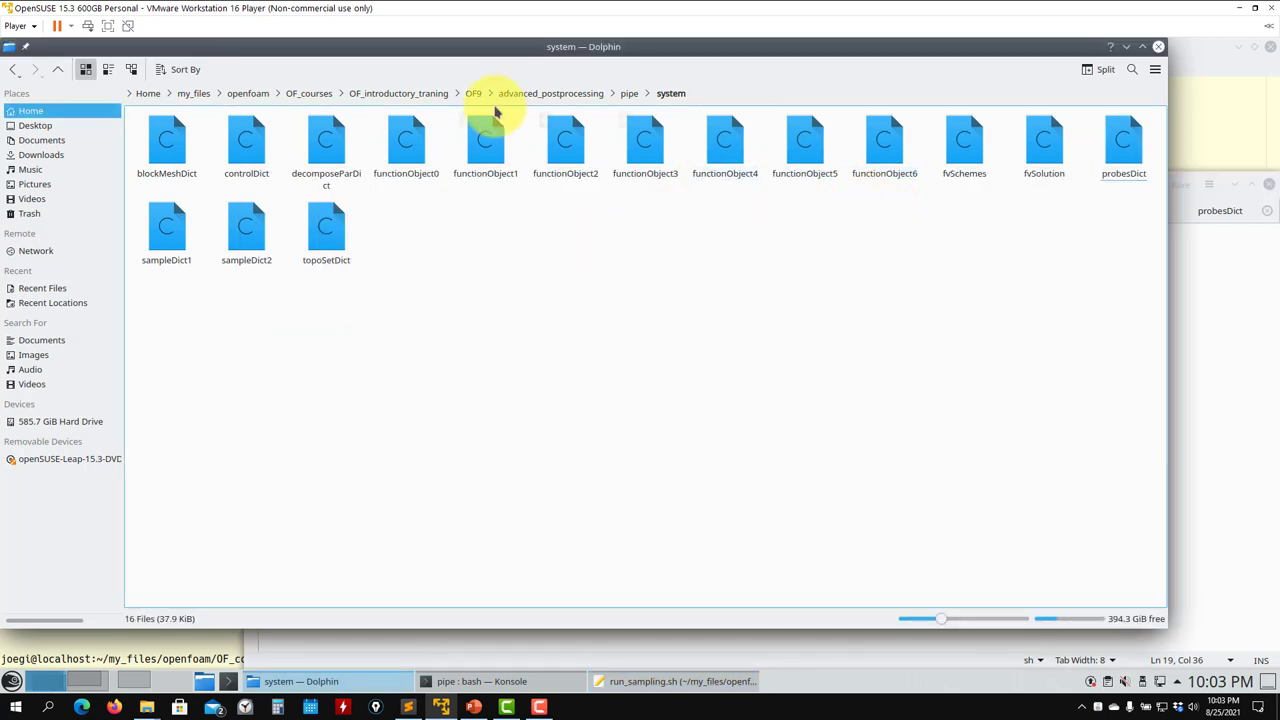
Open functionObject6 and review its sets_fo2 line sampling and surfaces_fo3 plane at z=0.1
{"action": "left_click", "coordinate": [1212, 316]}
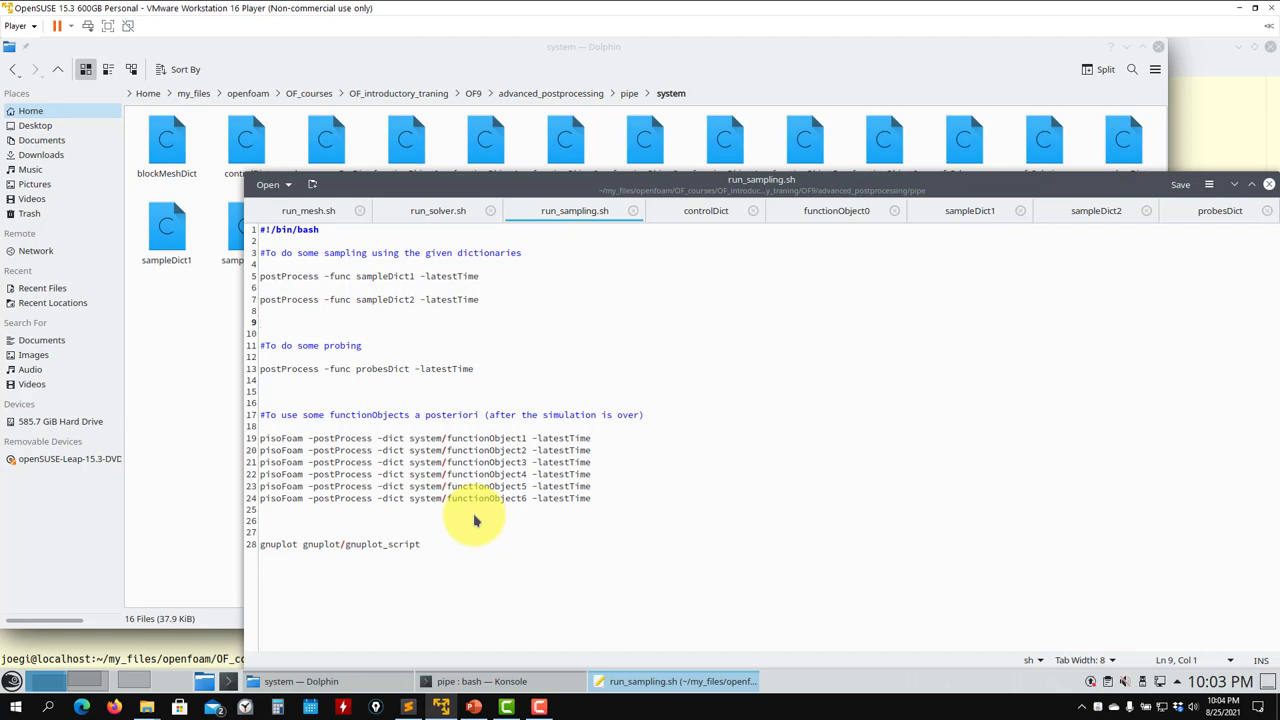
{"action": "left_click", "coordinate": [186, 343]}
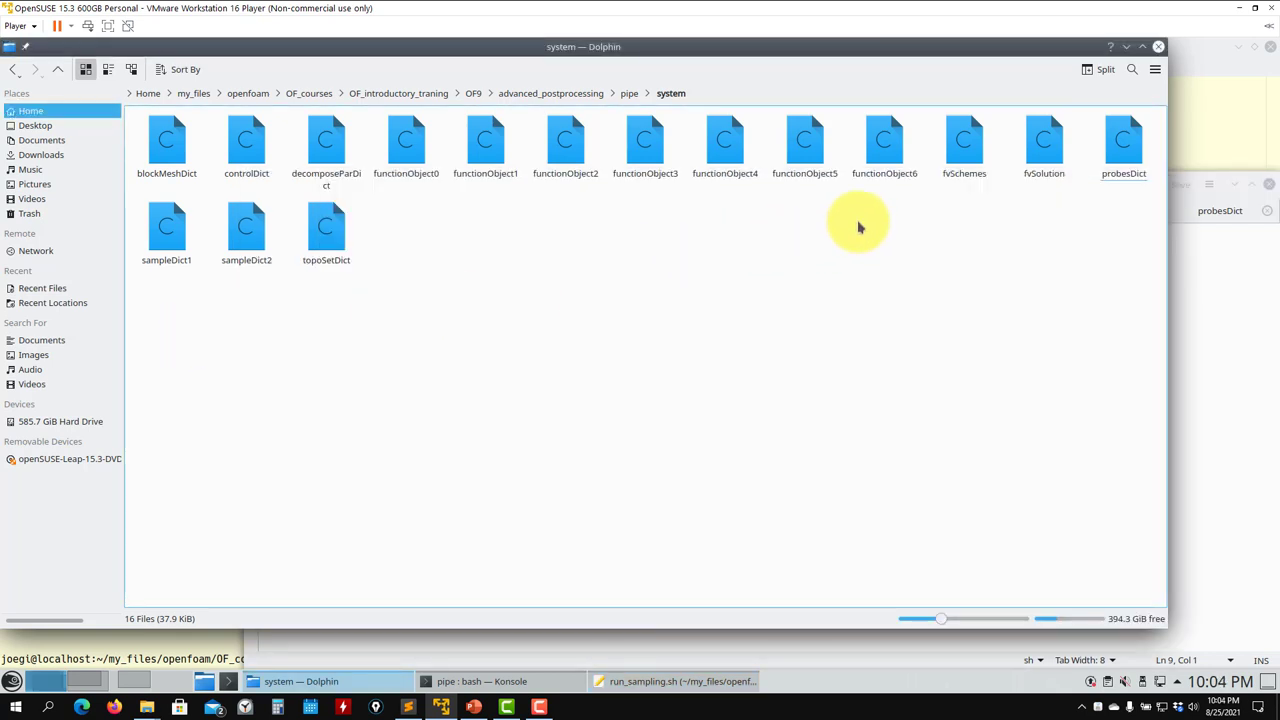
{"action": "left_click", "coordinate": [884, 145]}
{"action": "left_click_drag", "start_coordinate": [1043, 254], "coordinate": [1200, 365]}
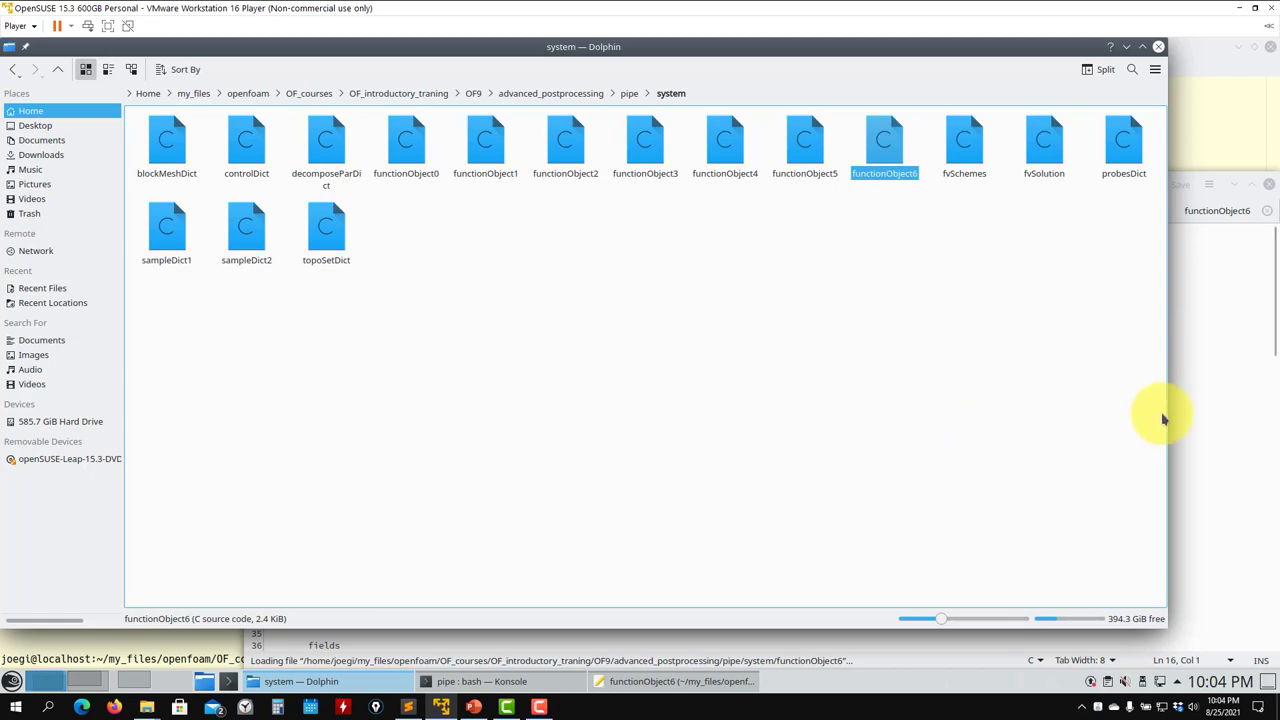
{"action": "scroll", "coordinate": [740, 480], "scroll_direction": "down", "scroll_amount": 14}
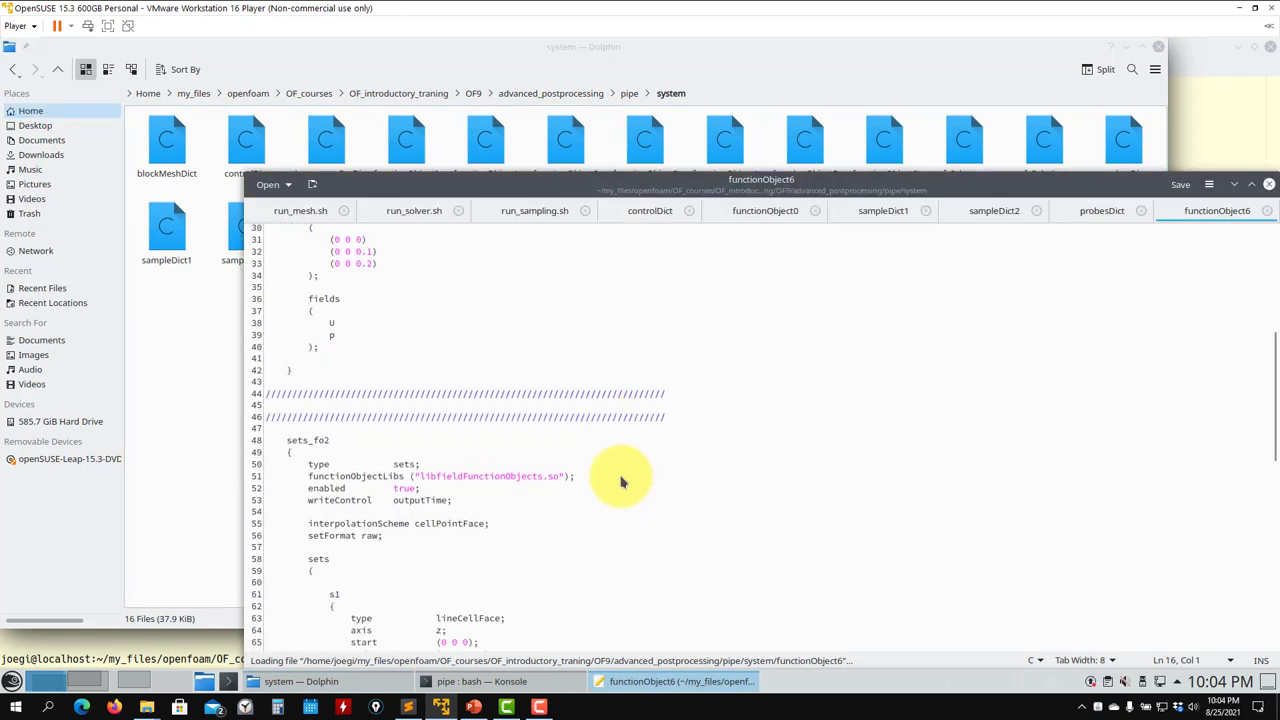
{"action": "scroll", "coordinate": [621, 482], "scroll_direction": "down", "scroll_amount": 13}
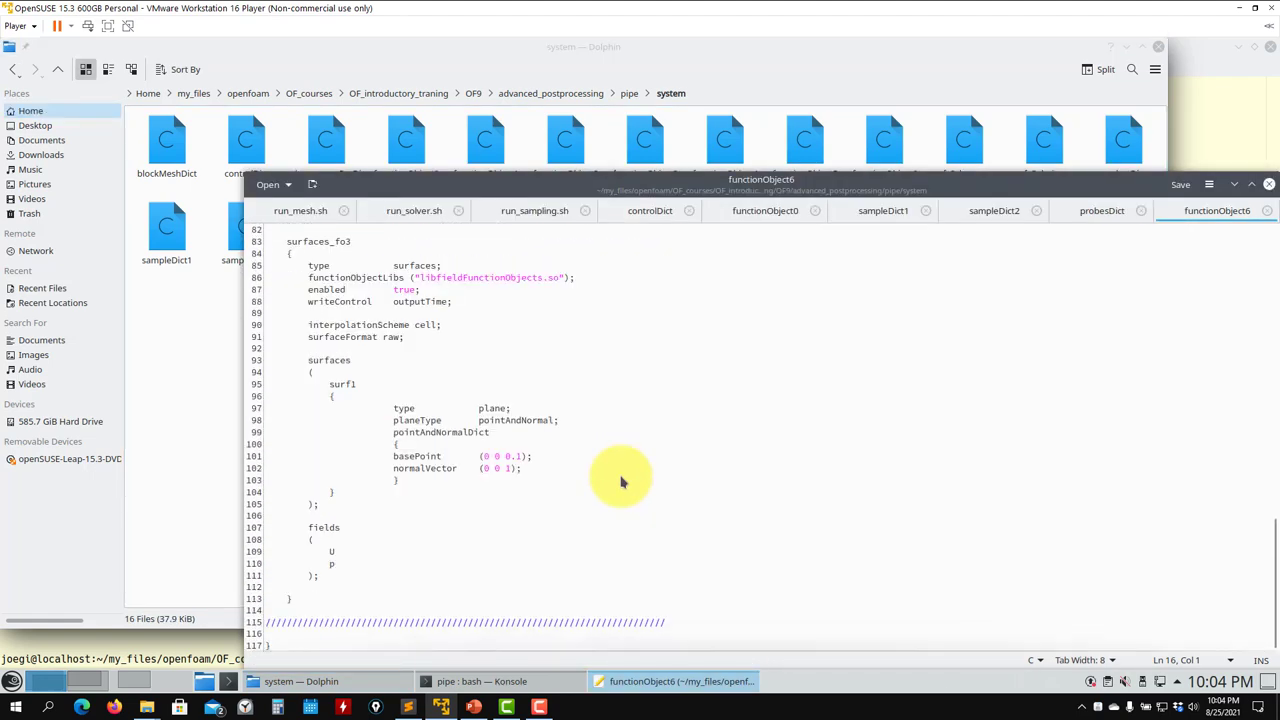
{"action": "scroll", "coordinate": [560, 483], "scroll_direction": "up", "scroll_amount": 20}
{"action": "scroll", "coordinate": [549, 483], "scroll_direction": "up", "scroll_amount": 6}
Close the Kate window and go up to the pipe case folder in the file manager
{"action": "left_click", "coordinate": [212, 403]}
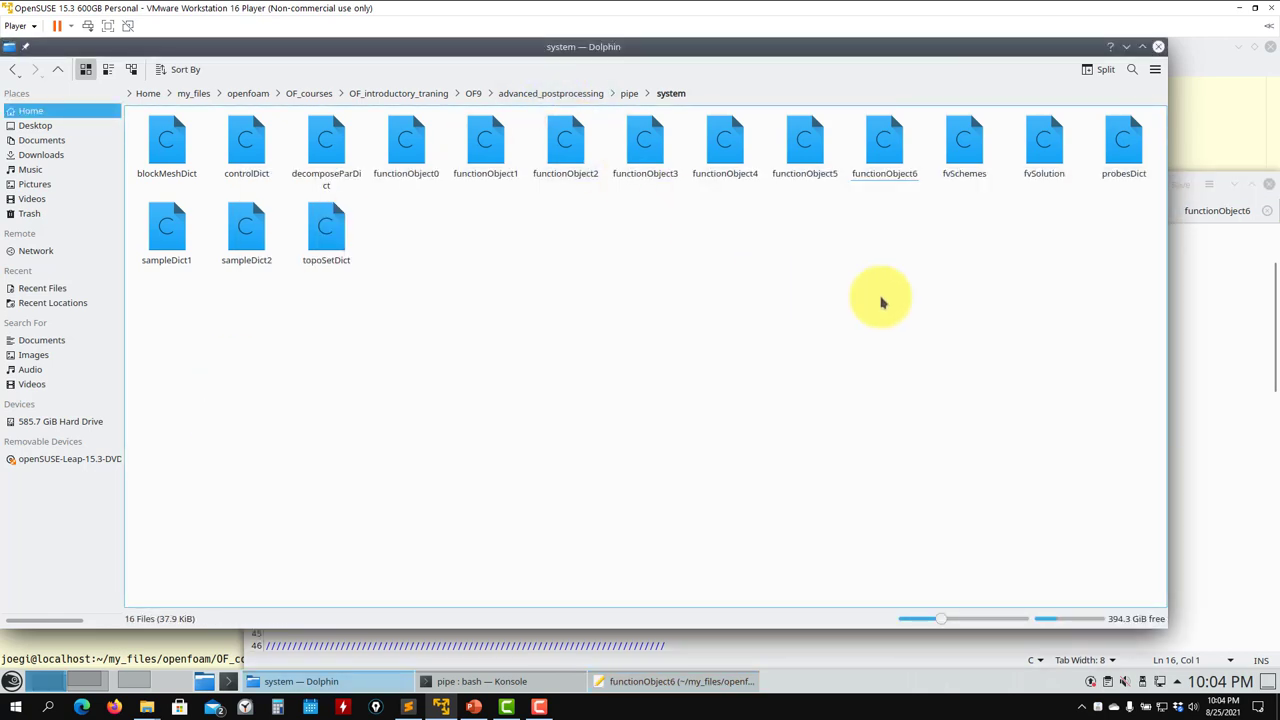
{"action": "left_click", "coordinate": [1269, 184]}
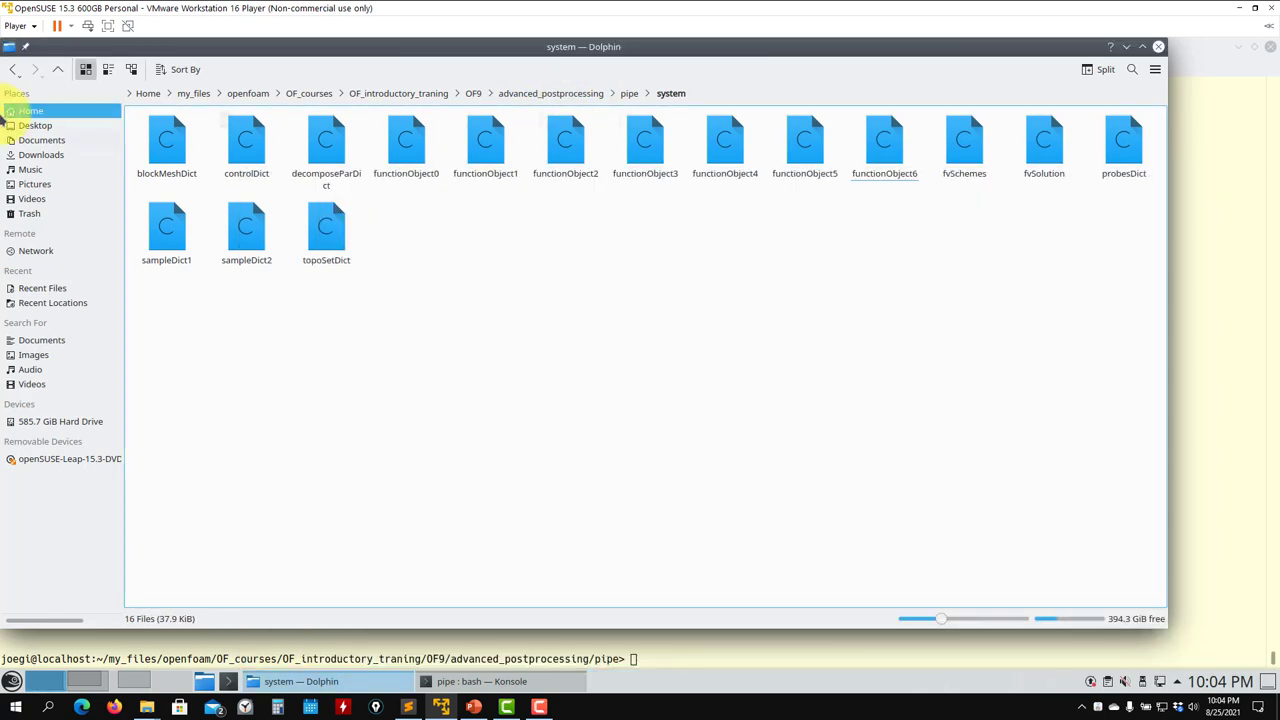
{"action": "left_click", "coordinate": [57, 69]}
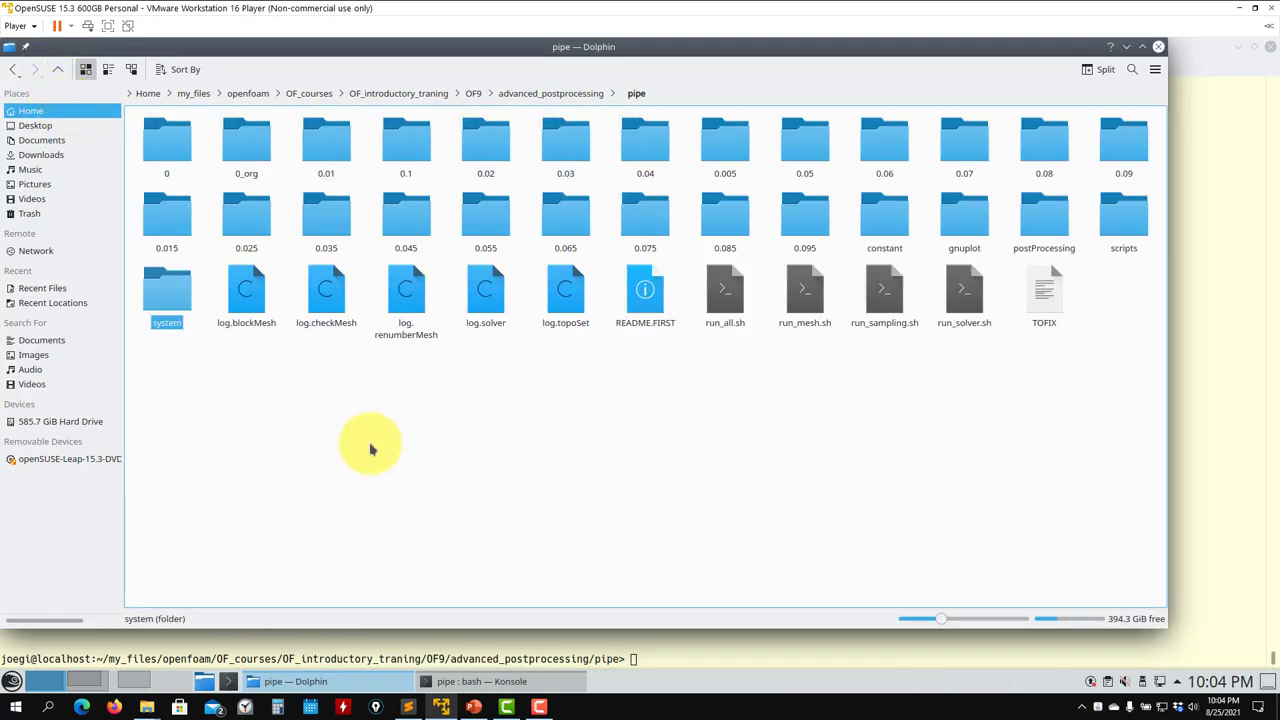